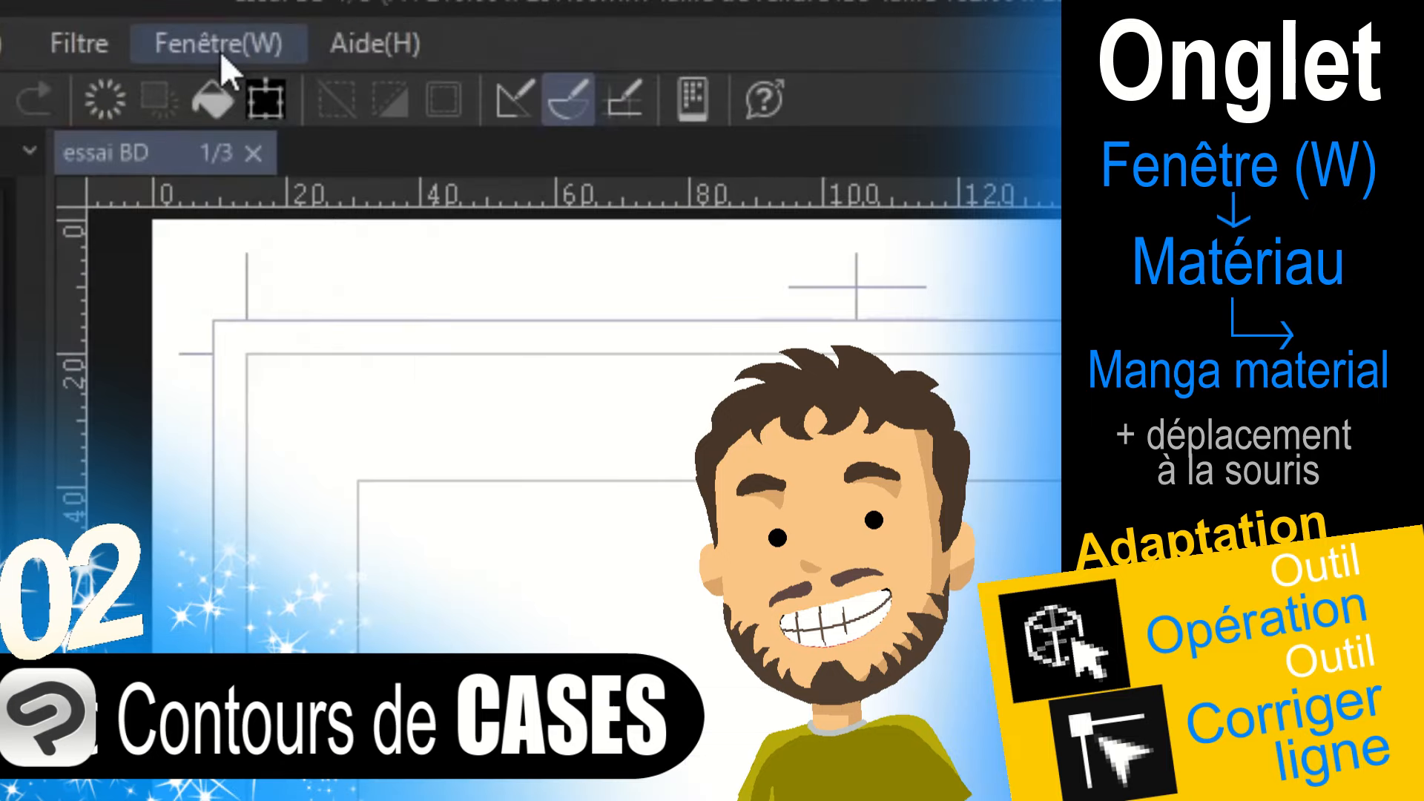
Open the Manga material library and place the "3 rows 4 frames 1" framing template on the comic page.
{"action": "left_click", "coordinate": [472, 21]}
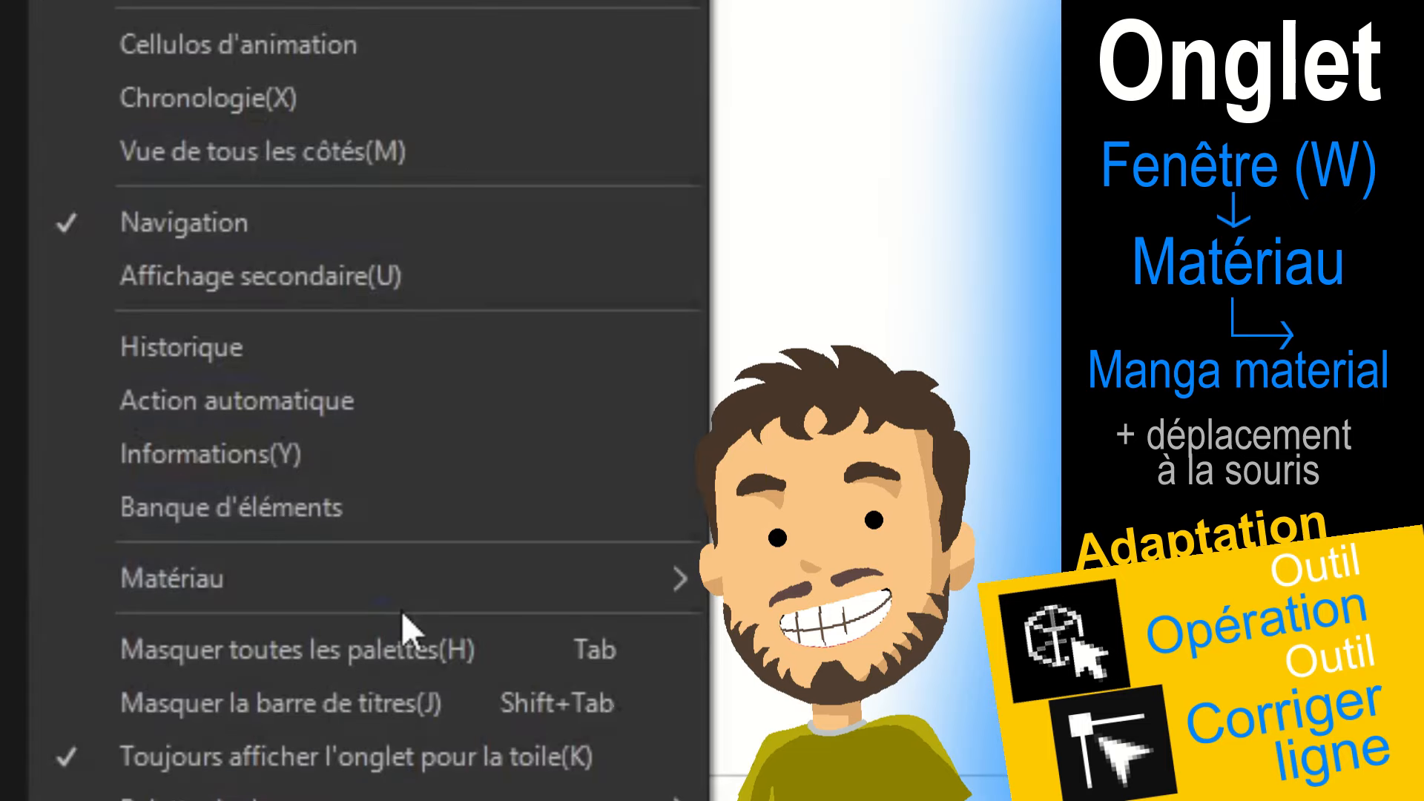
{"action": "mouse_move", "coordinate": [288, 582]}
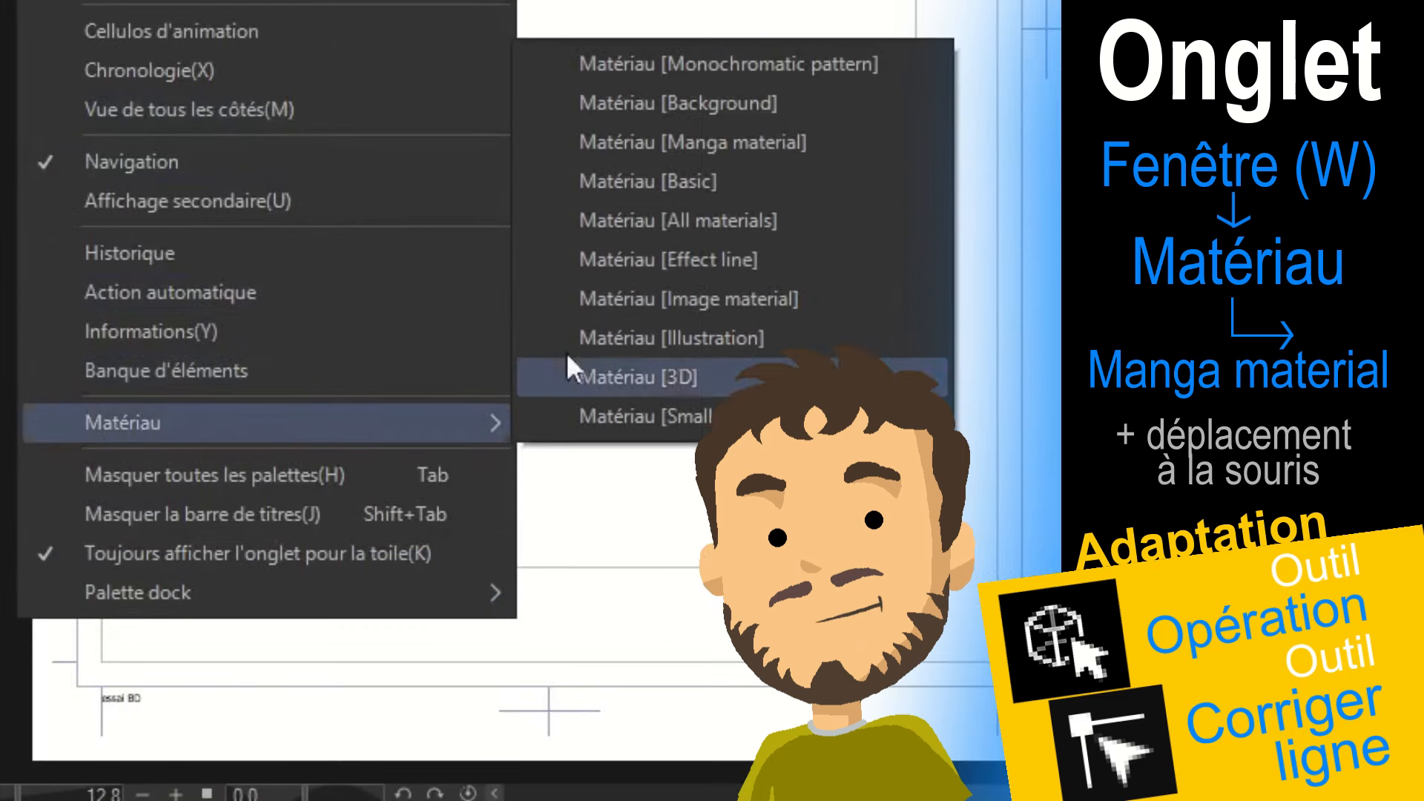
{"action": "left_click", "coordinate": [764, 139]}
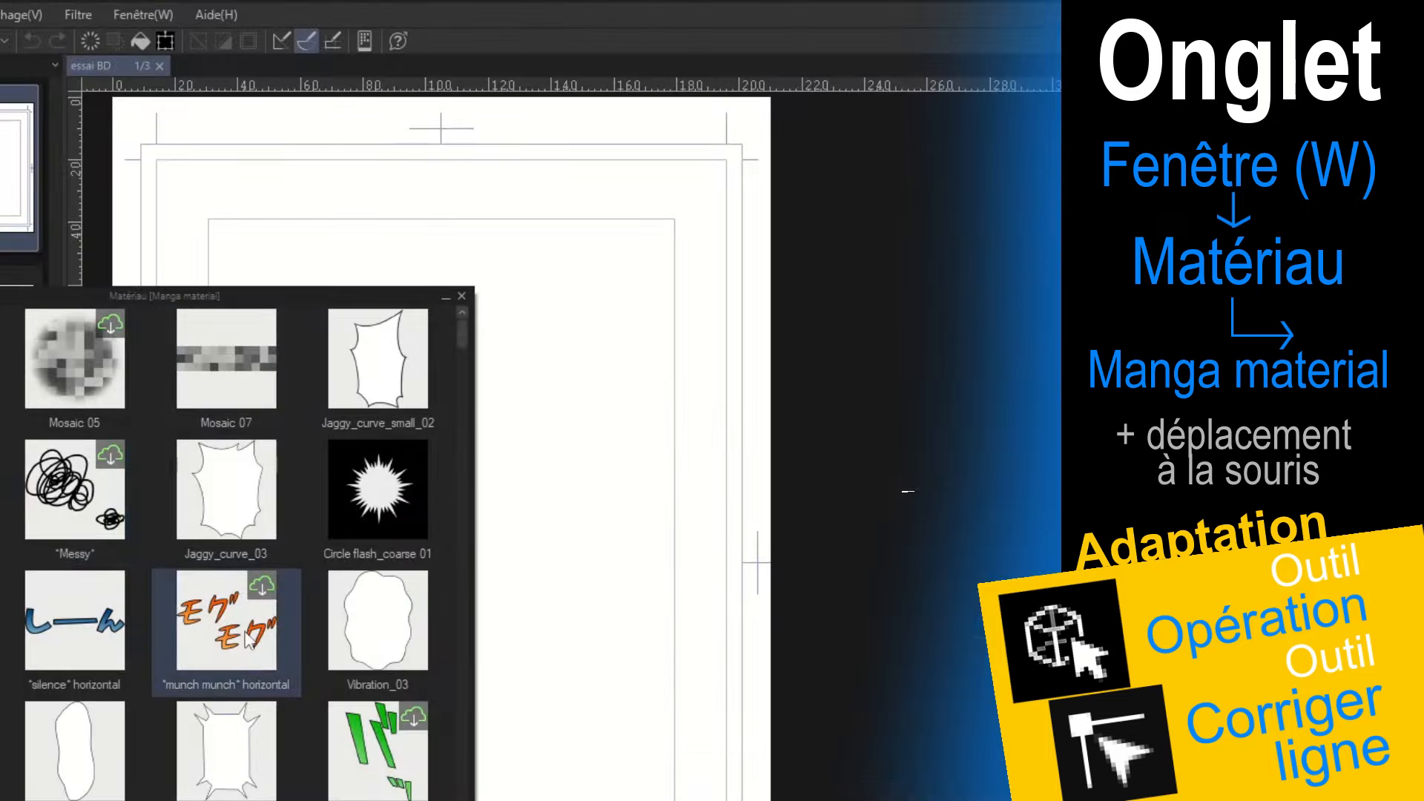
{"action": "scroll", "coordinate": [248, 634], "scroll_direction": "down", "scroll_amount": 15}
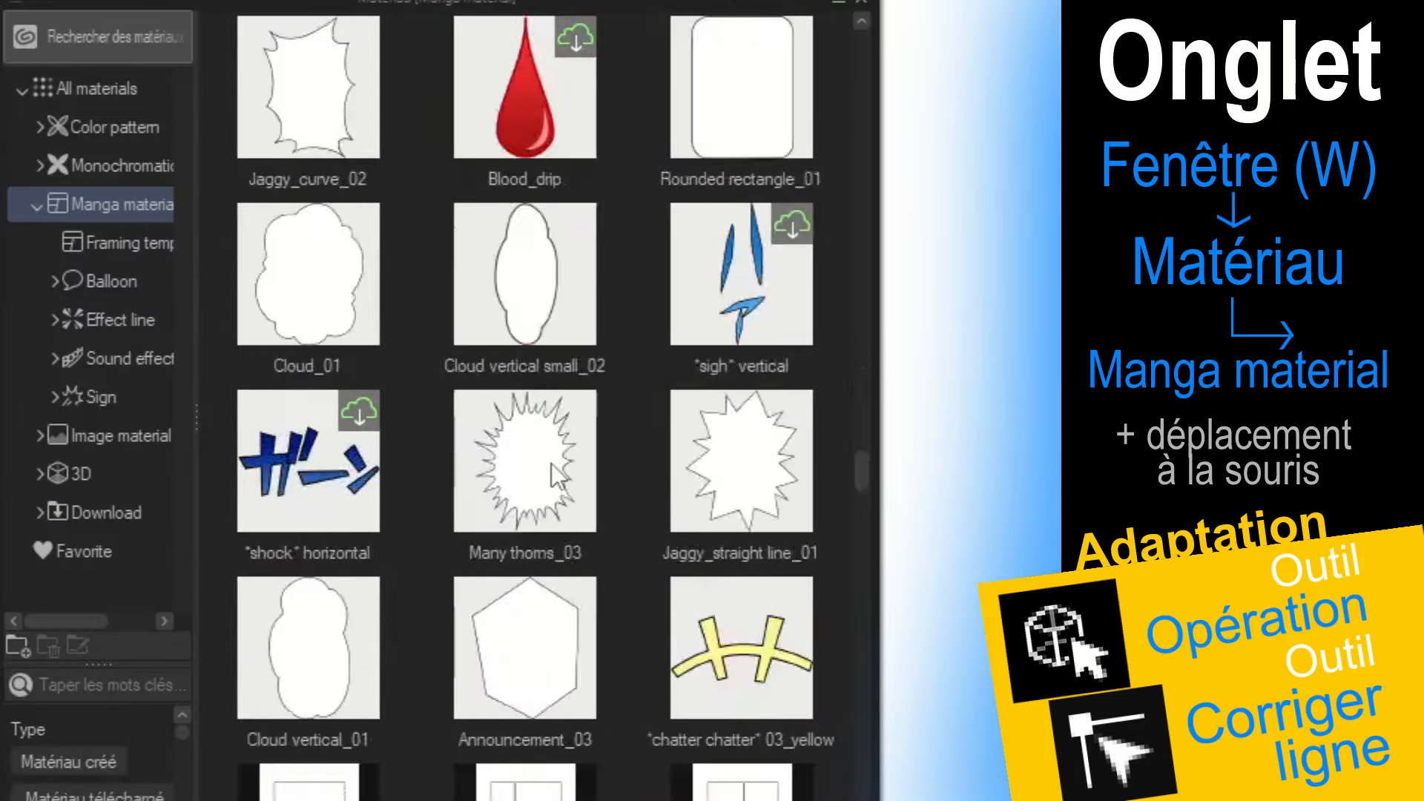
{"action": "left_click", "coordinate": [361, 443]}
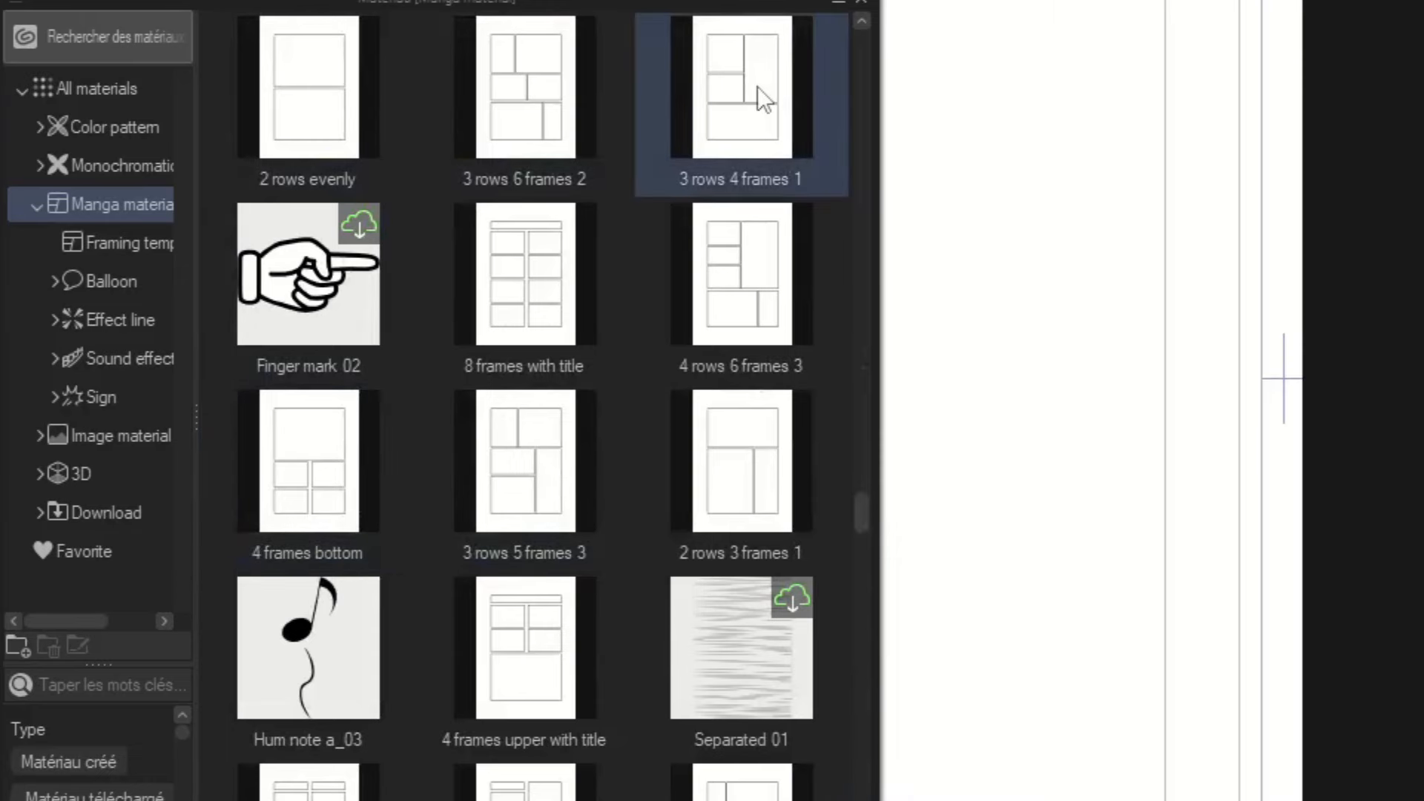
{"action": "left_click_drag", "start_coordinate": [735, 93], "coordinate": [1008, 245]}
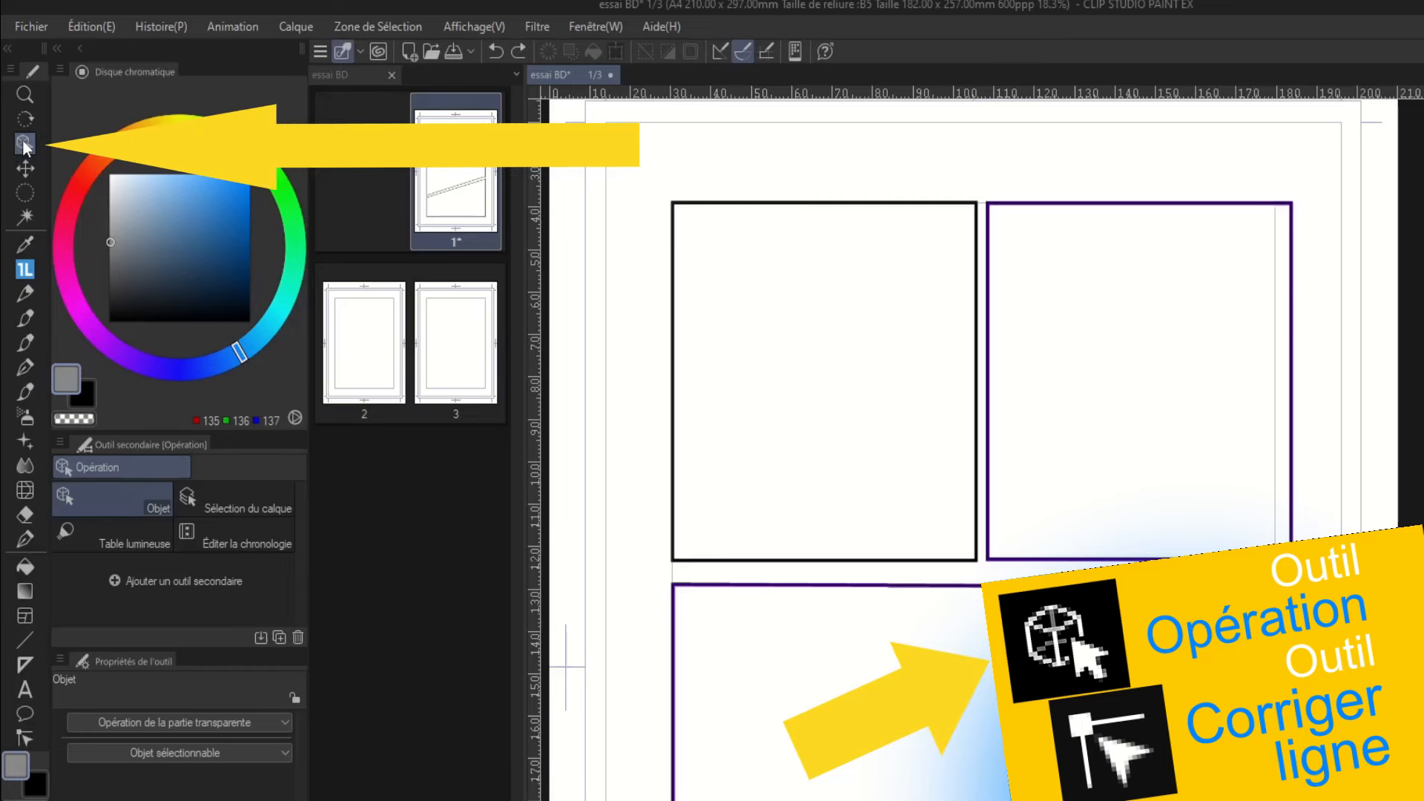
Select the template's upper-right frame with the Operation tool's Objet option and resize it by its bottom edge and lower-right corner.
{"action": "left_click", "coordinate": [1135, 559]}
{"action": "left_click_drag", "start_coordinate": [1136, 562], "coordinate": [1136, 570]}
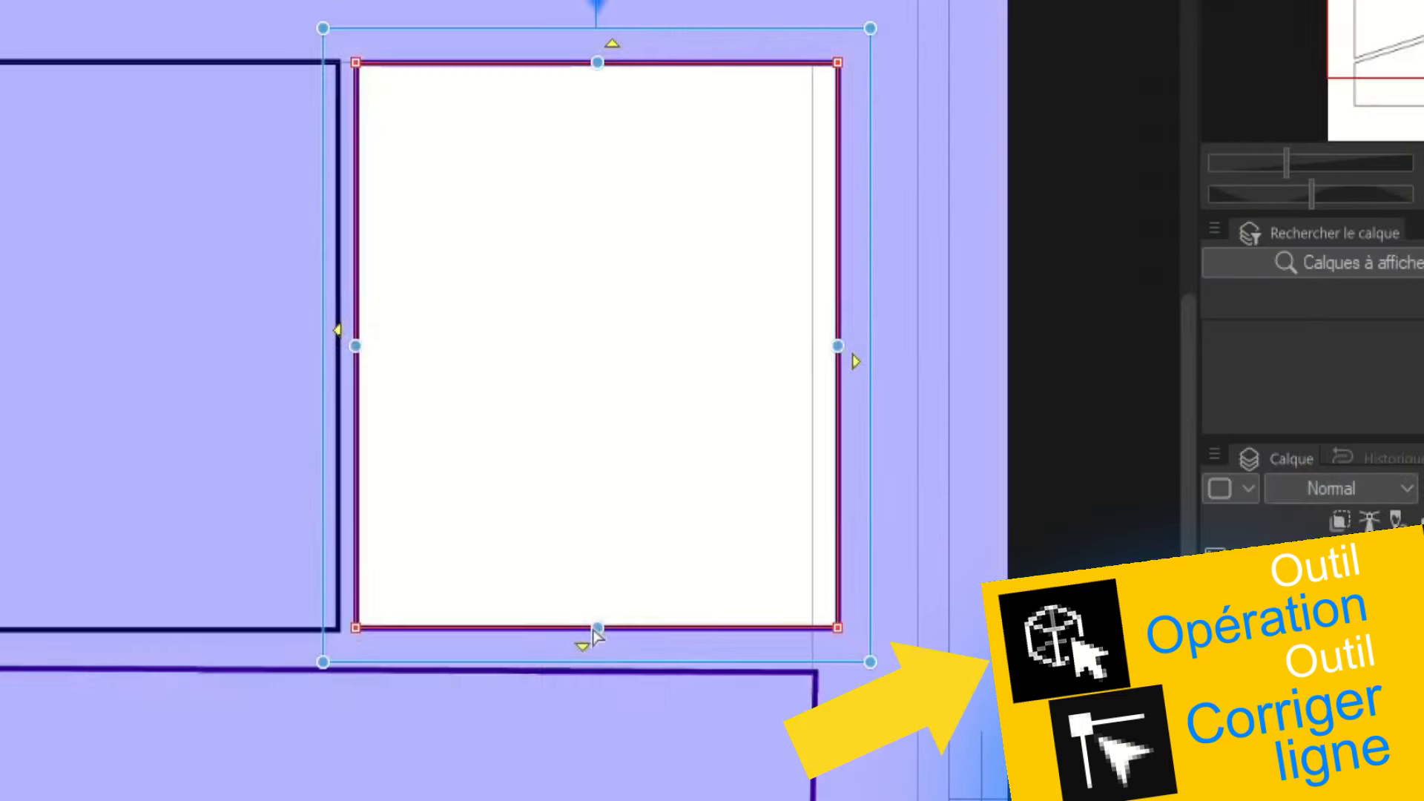
{"action": "left_click_drag", "start_coordinate": [597, 652], "coordinate": [595, 560]}
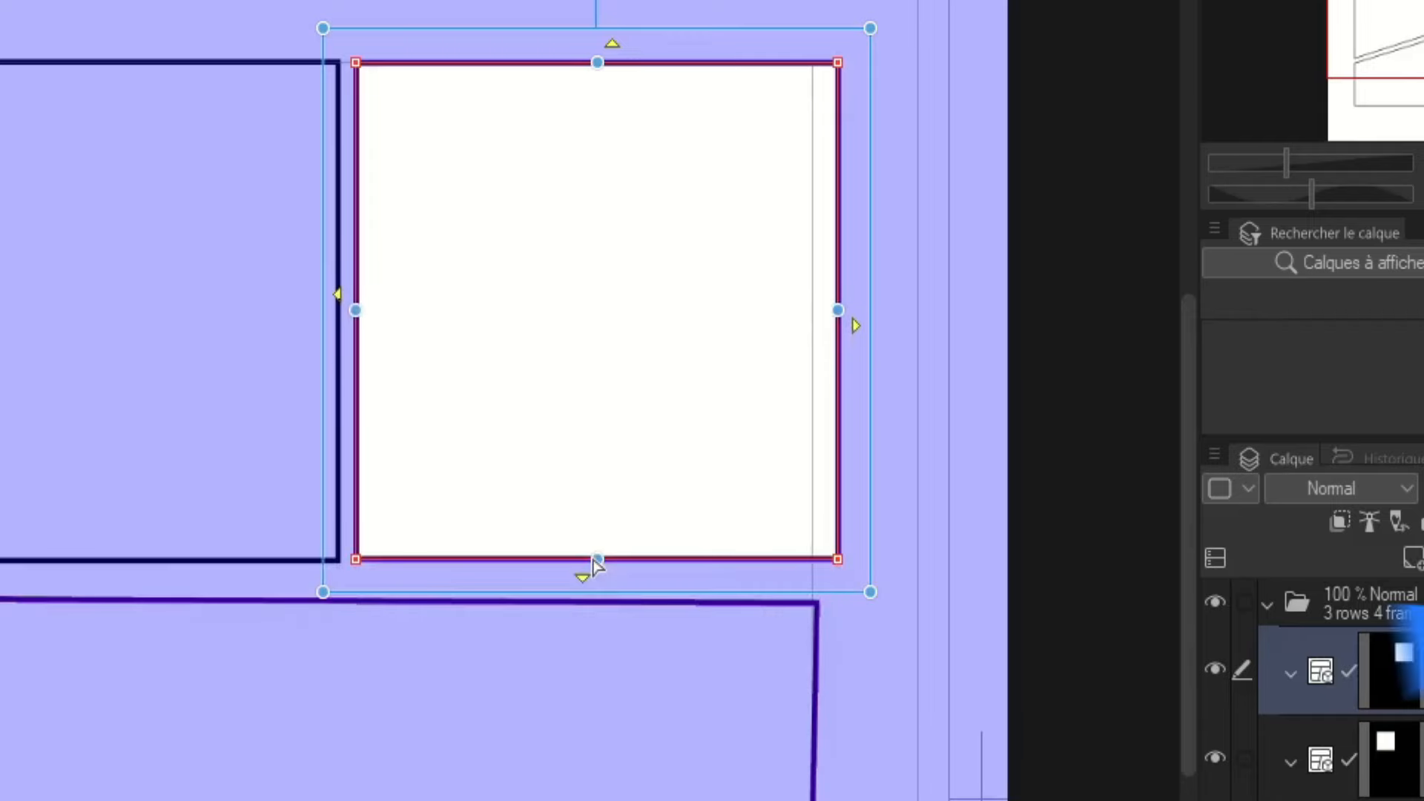
{"action": "mouse_move", "coordinate": [871, 593]}
{"action": "left_mouse_down"}
{"action": "mouse_move", "coordinate": [821, 575]}
{"action": "mouse_move", "coordinate": [725, 483]}
{"action": "left_mouse_up"}
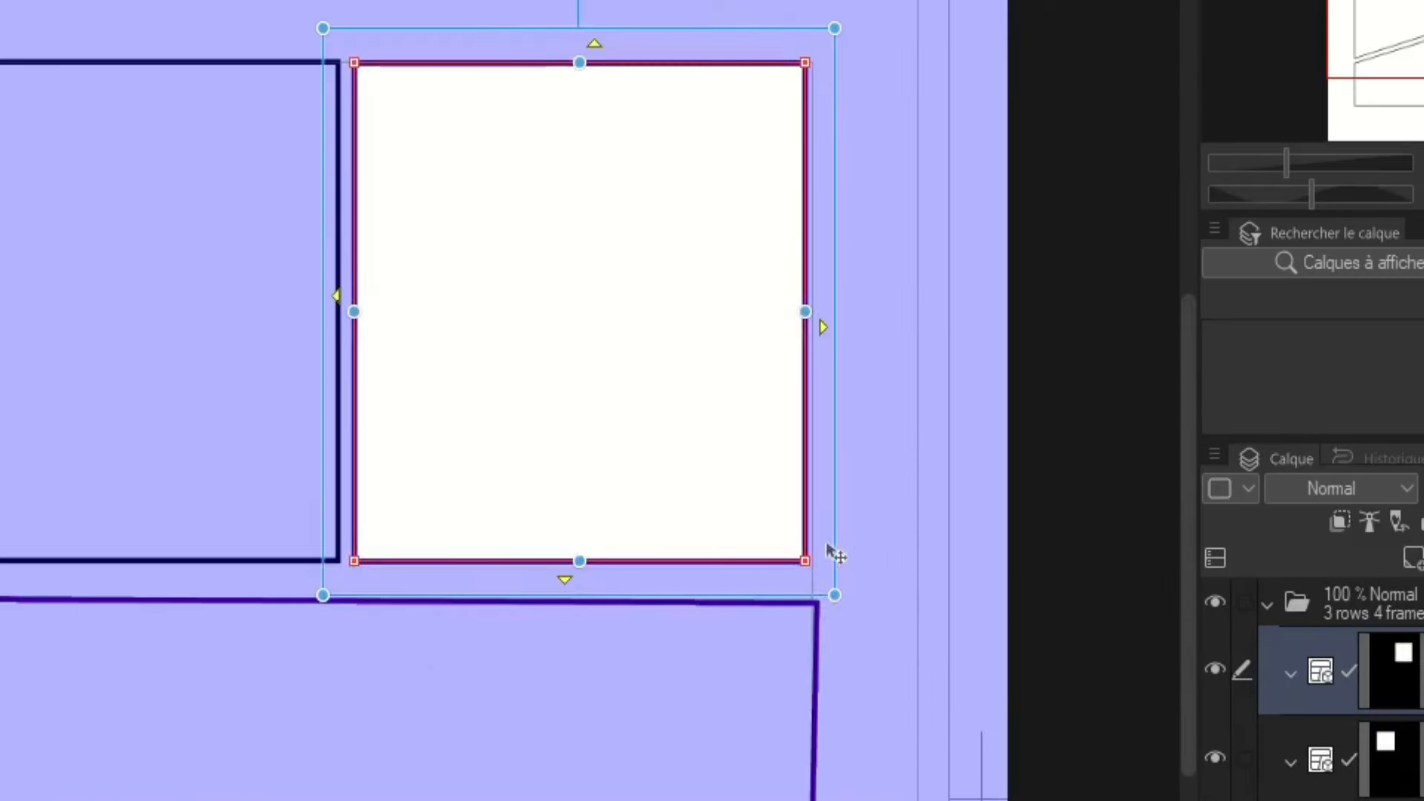
Raise the upper-right frame's two lower corners individually with the Corriger ligne tool.
{"action": "left_click_drag", "start_coordinate": [806, 563], "coordinate": [797, 497]}
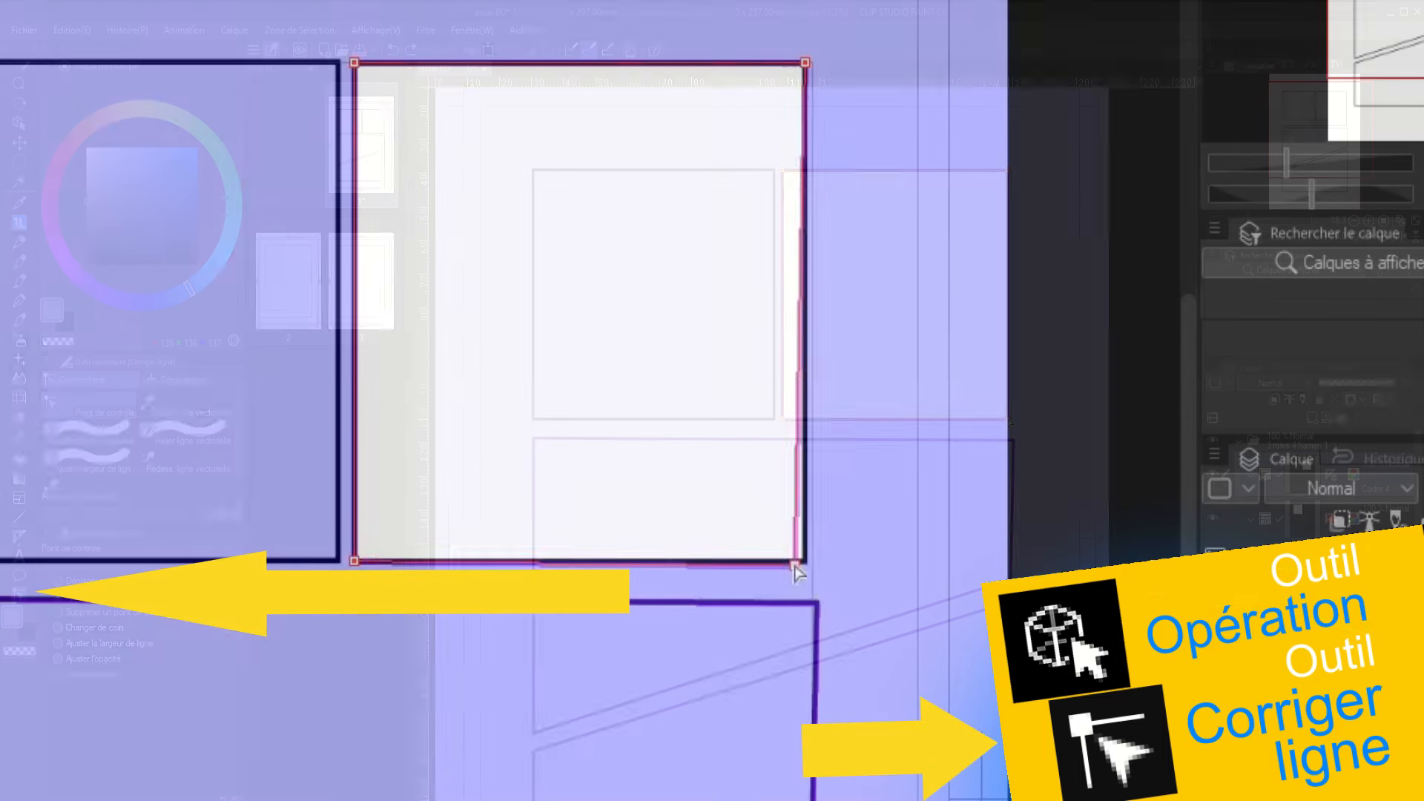
{"action": "left_click_drag", "start_coordinate": [1008, 421], "coordinate": [1009, 387]}
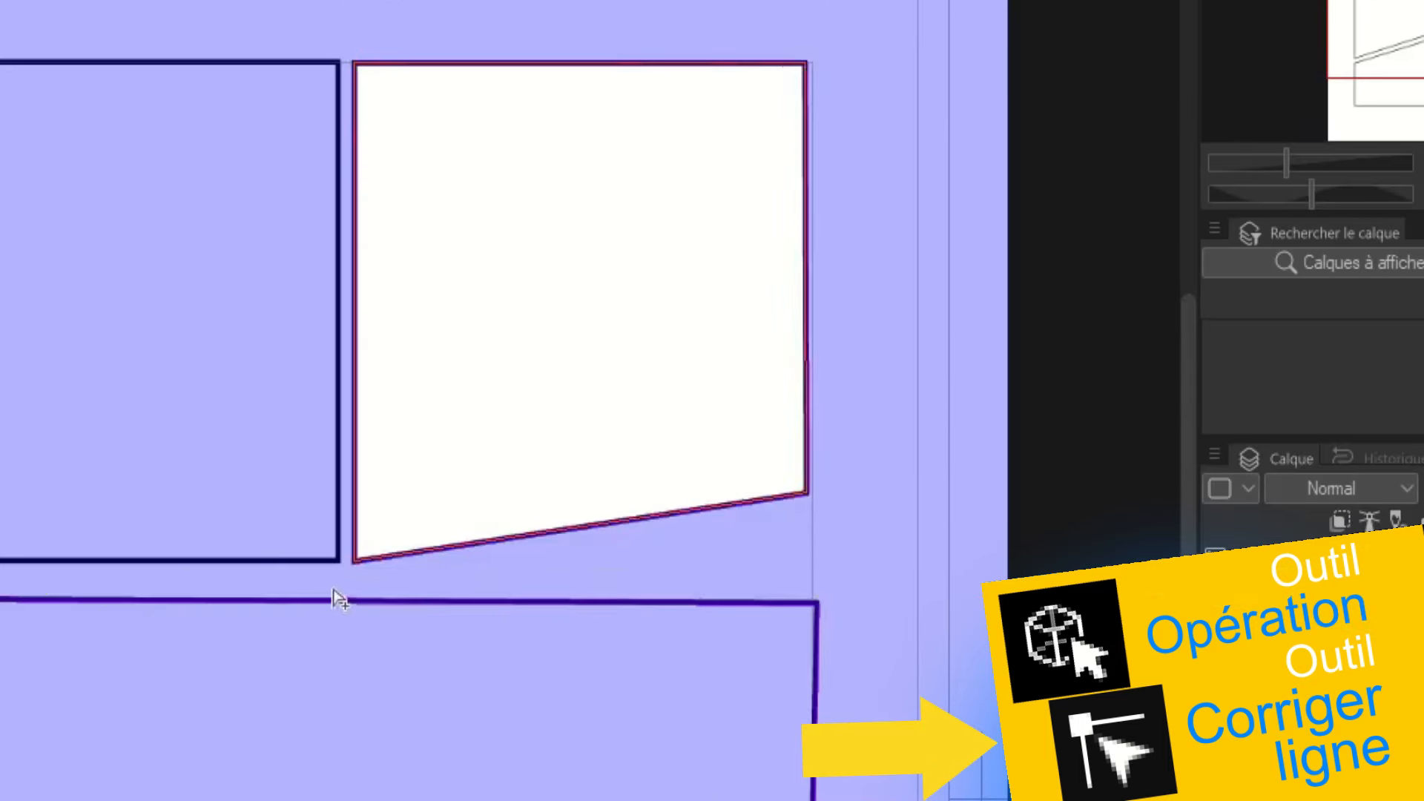
{"action": "left_click_drag", "start_coordinate": [354, 562], "coordinate": [353, 447]}
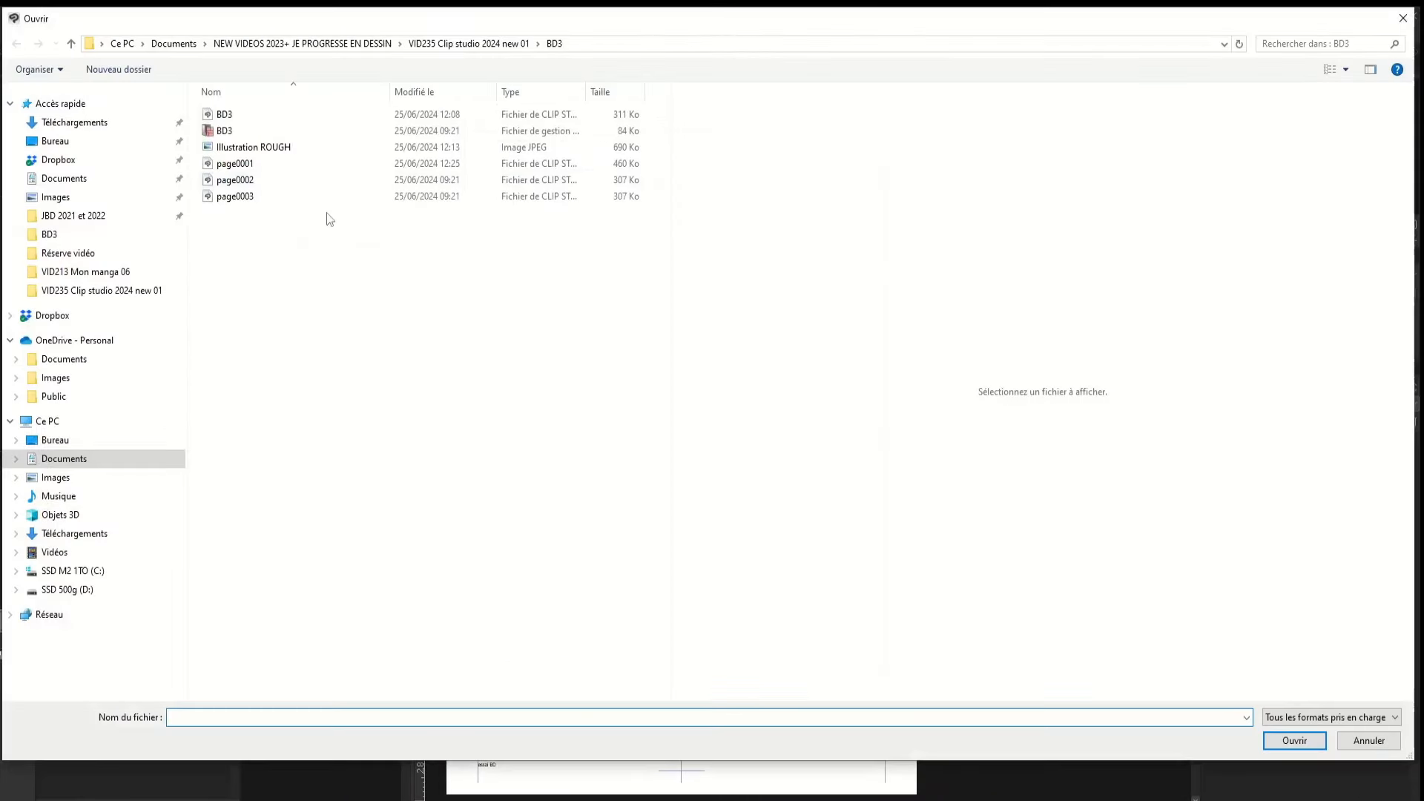
Open the Illustration ROUGH image and enlarge its copy on the page to fill the inner margin frame.
{"action": "left_click", "coordinate": [221, 151]}
{"action": "double_click", "coordinate": [221, 151]}
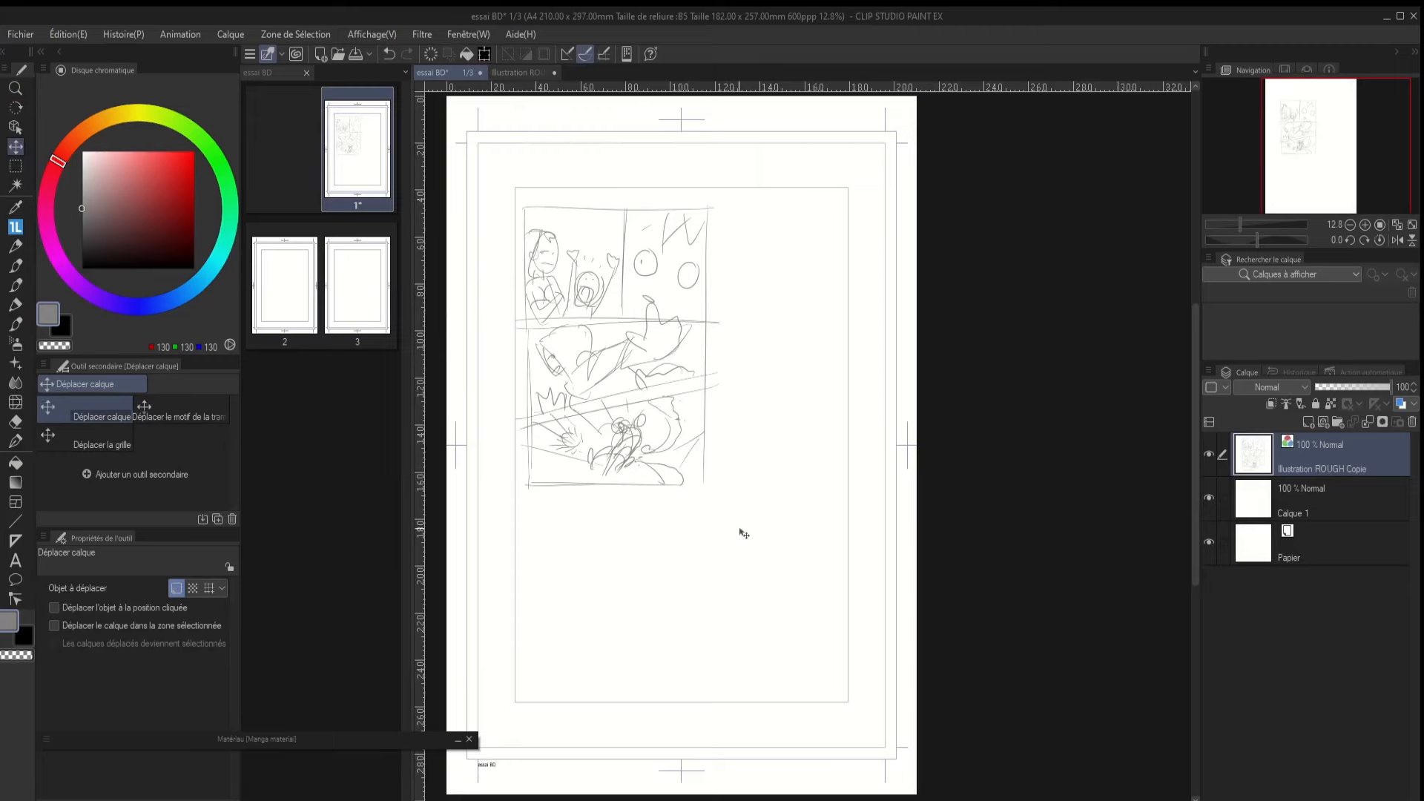
{"action": "key", "text": "ctrl+t"}
{"action": "left_click_drag", "start_coordinate": [717, 497], "coordinate": [869, 725]}
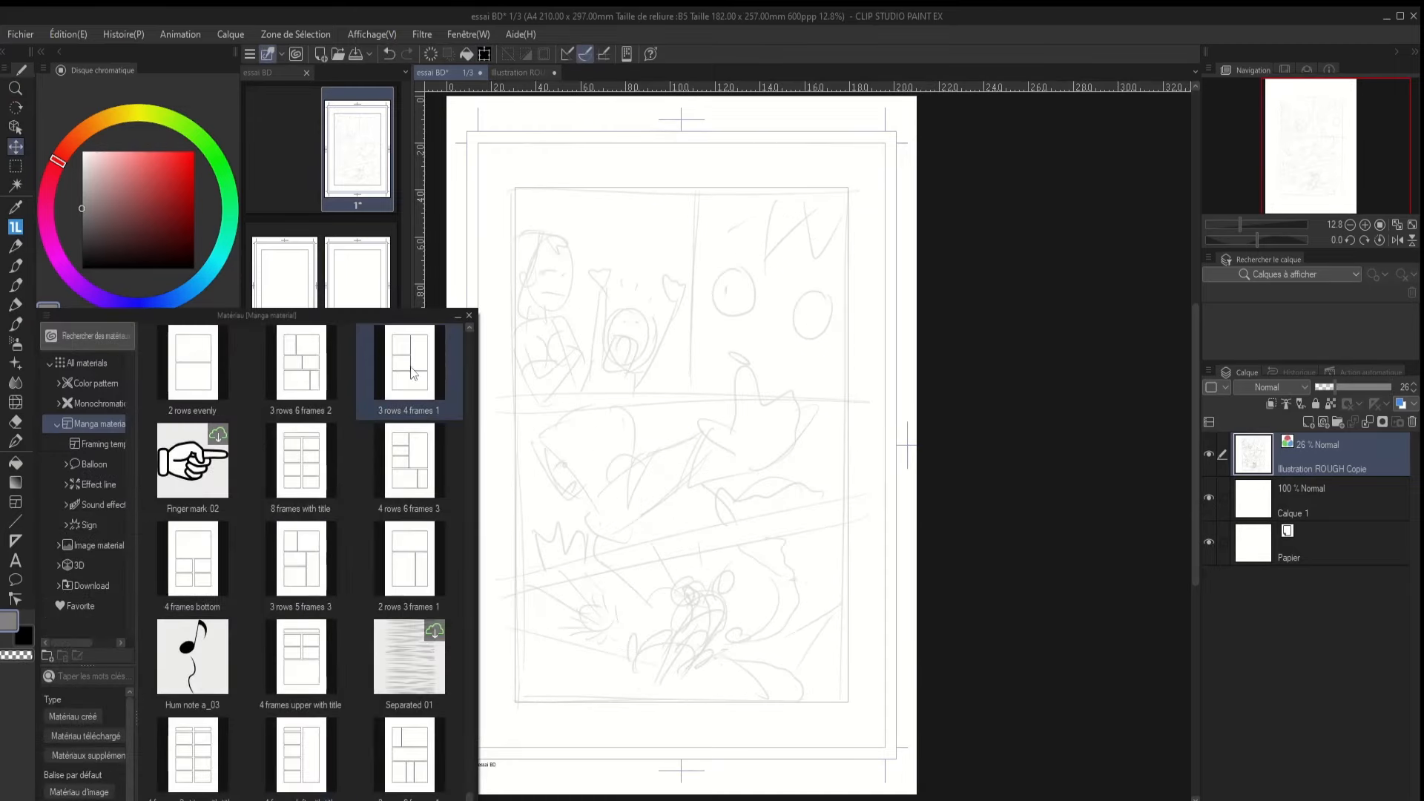
Place the "3 rows 4 frames 1" framing template over the rough sketch.
{"action": "left_click", "coordinate": [415, 369]}
{"action": "left_click_drag", "start_coordinate": [395, 369], "coordinate": [598, 400]}
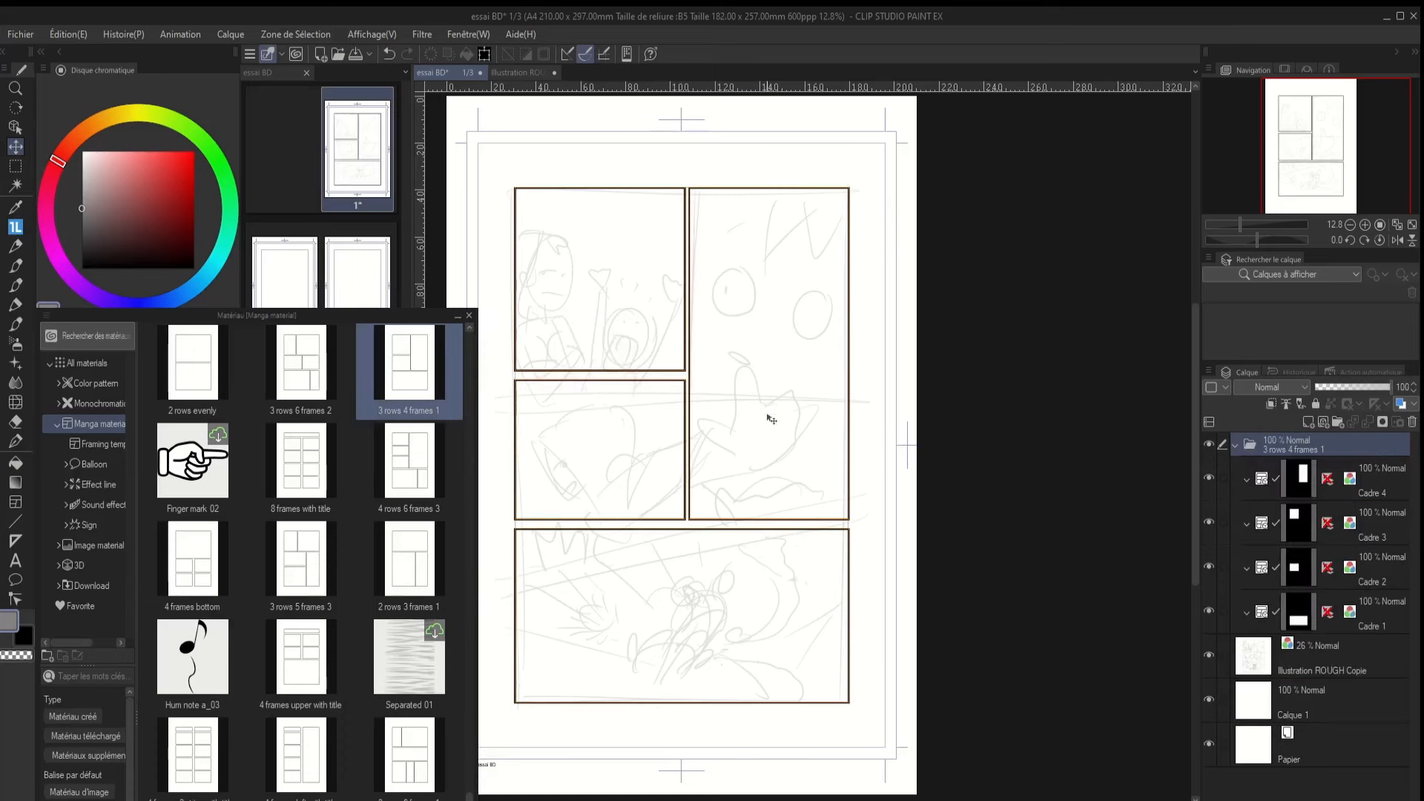
Reshape the template frames to match the sketch, with two upper frames and a slanted gutter between the two wide lower ones.
{"action": "left_click", "coordinate": [1352, 525]}
{"action": "left_click", "coordinate": [1352, 570]}
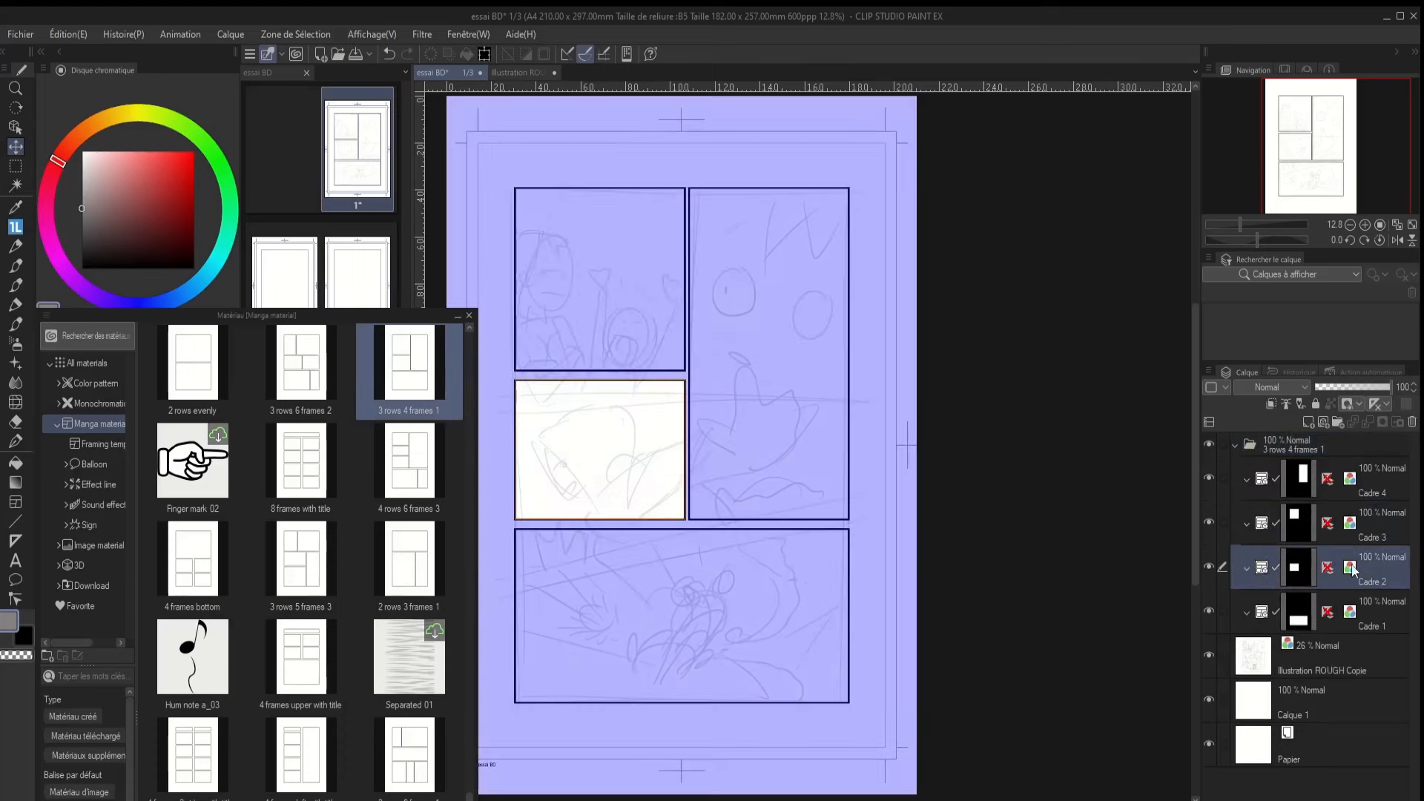
{"action": "left_click", "coordinate": [1346, 482]}
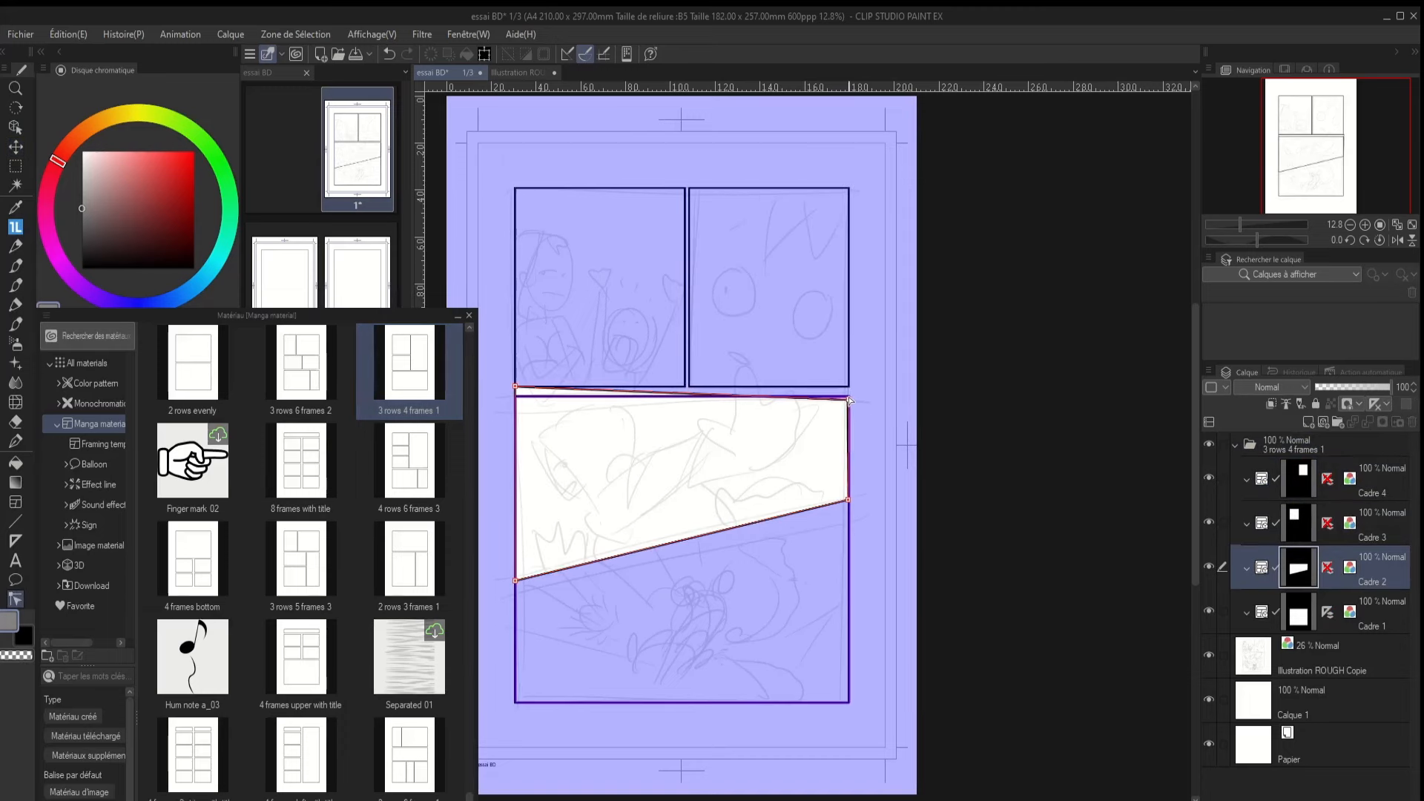
{"action": "left_click_drag", "start_coordinate": [848, 392], "coordinate": [851, 398]}
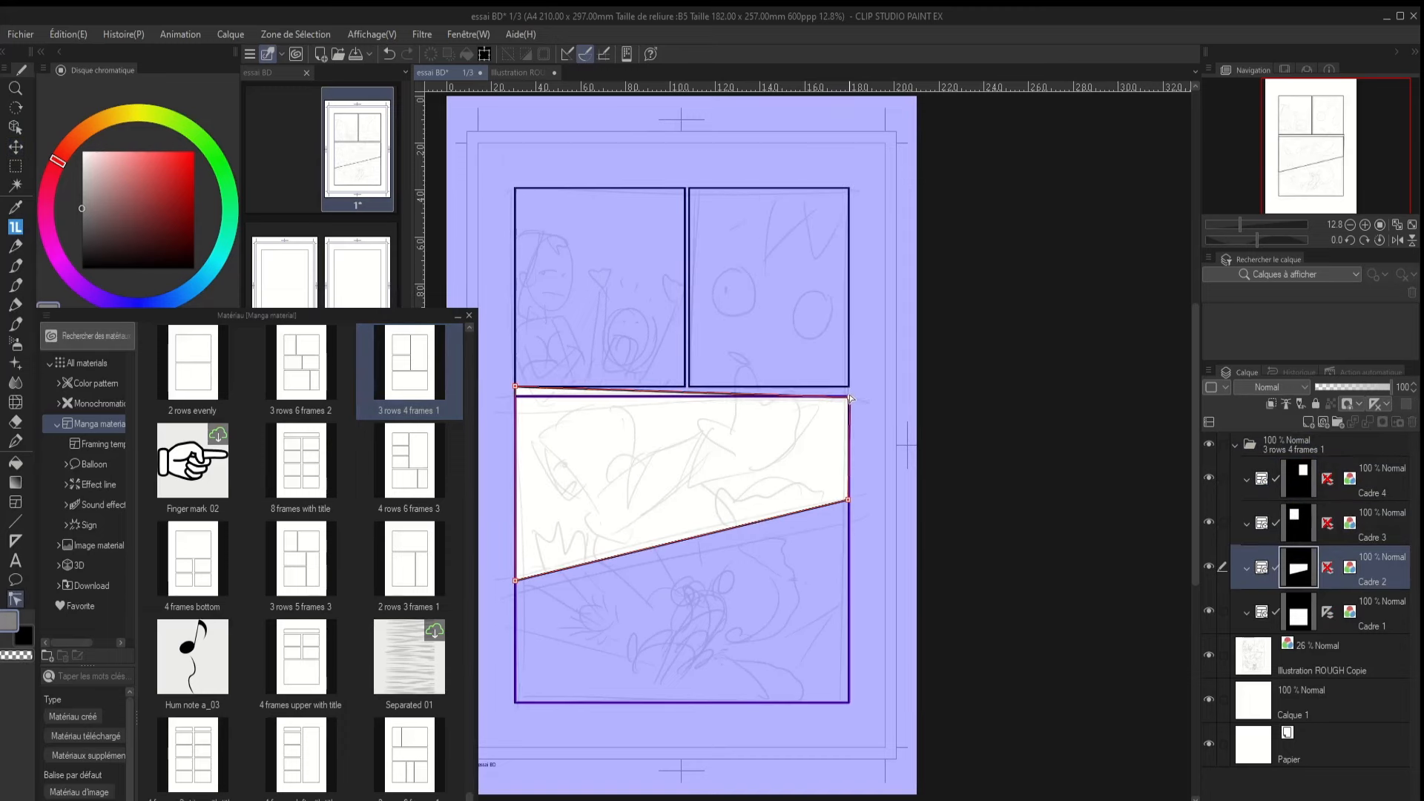
{"action": "left_click_drag", "start_coordinate": [516, 387], "coordinate": [520, 399]}
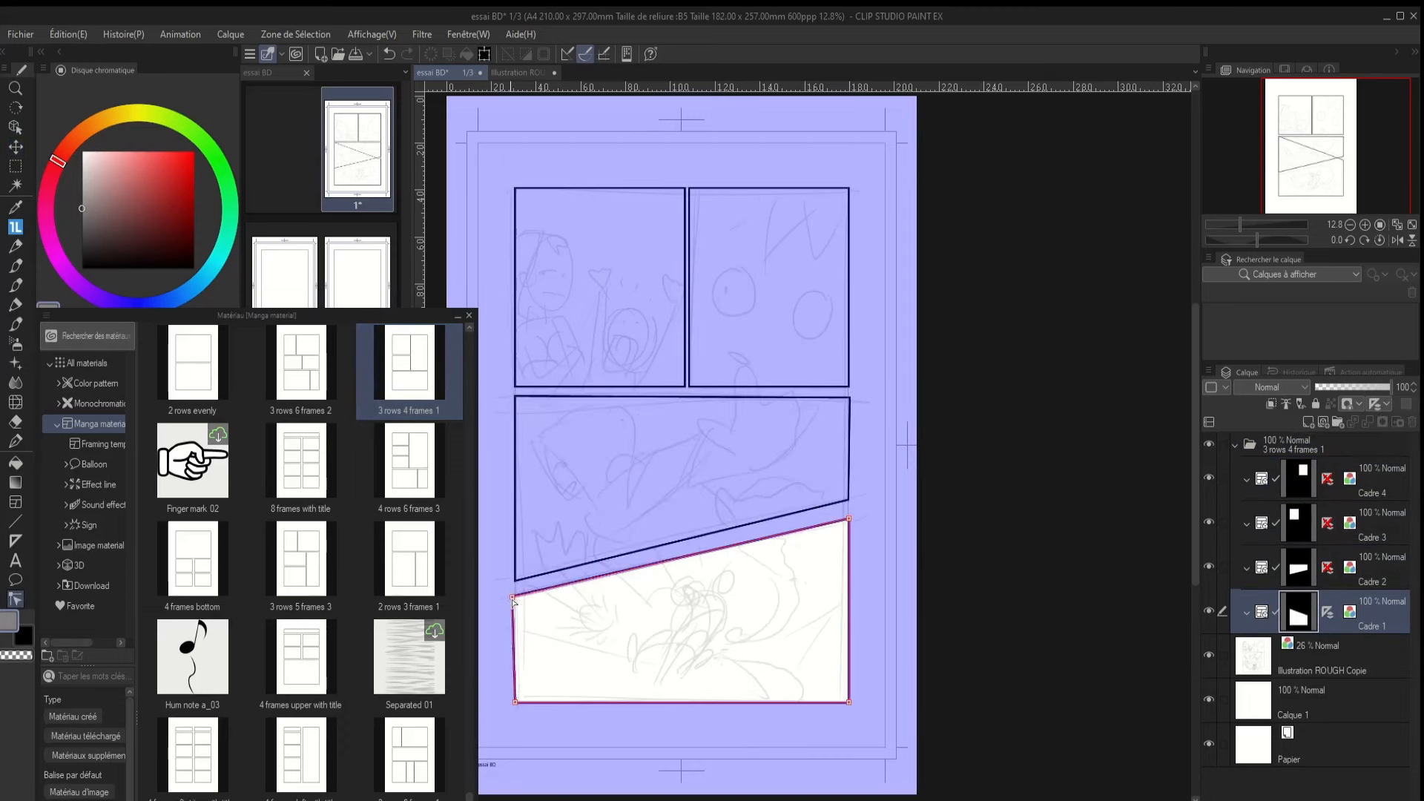
{"action": "left_click_drag", "start_coordinate": [516, 598], "coordinate": [516, 592]}
{"action": "left_click", "coordinate": [1355, 670]}
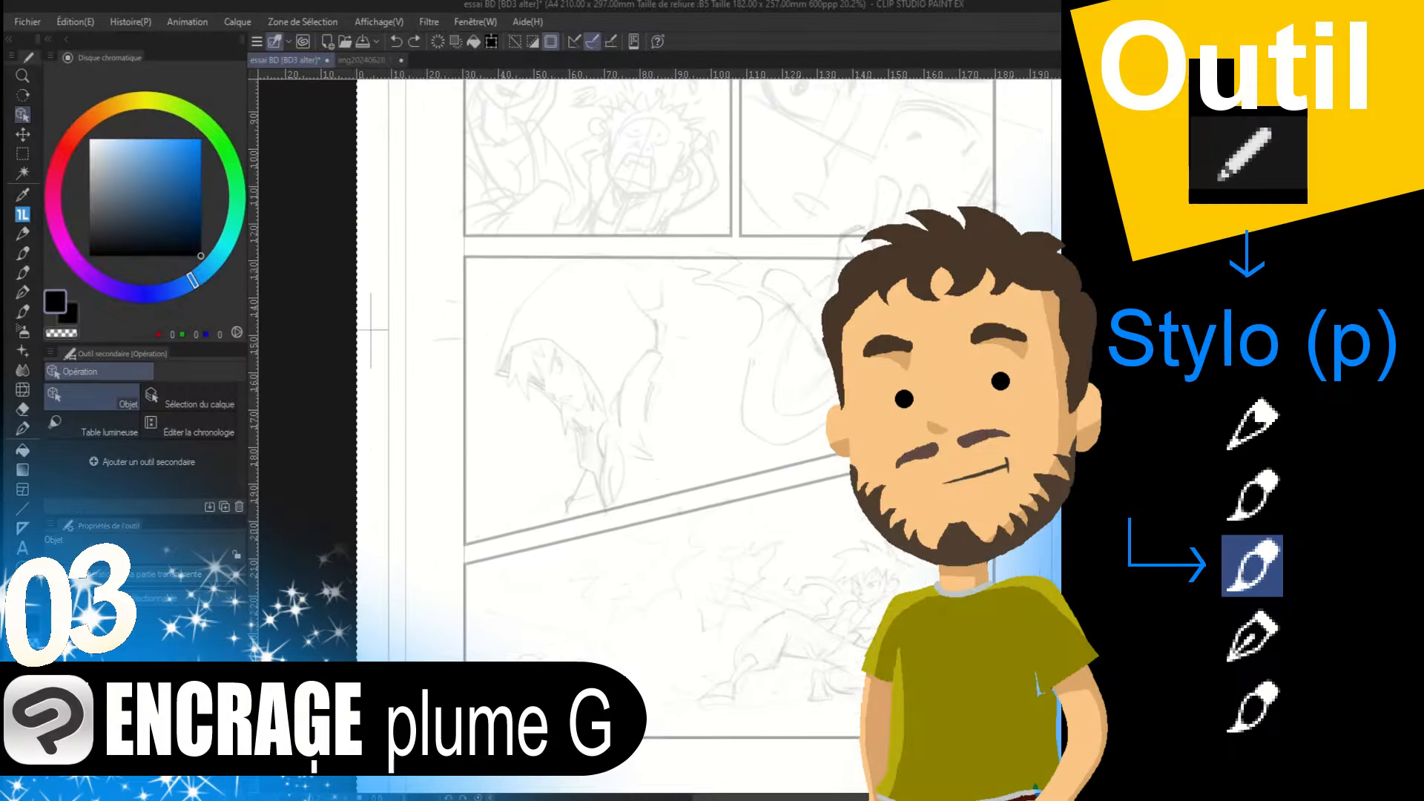
Ink the hood edge and the first pointed hair strands of the hooded character in the middle frame.
{"action": "left_click_drag", "start_coordinate": [653, 437], "coordinate": [658, 425]}
{"action": "scroll", "coordinate": [667, 329], "scroll_direction": "up", "scroll_amount": 3}
{"action": "scroll", "coordinate": [491, 335], "scroll_direction": "up", "scroll_amount": 3}
{"action": "scroll", "coordinate": [491, 334], "scroll_direction": "up", "scroll_amount": 1}
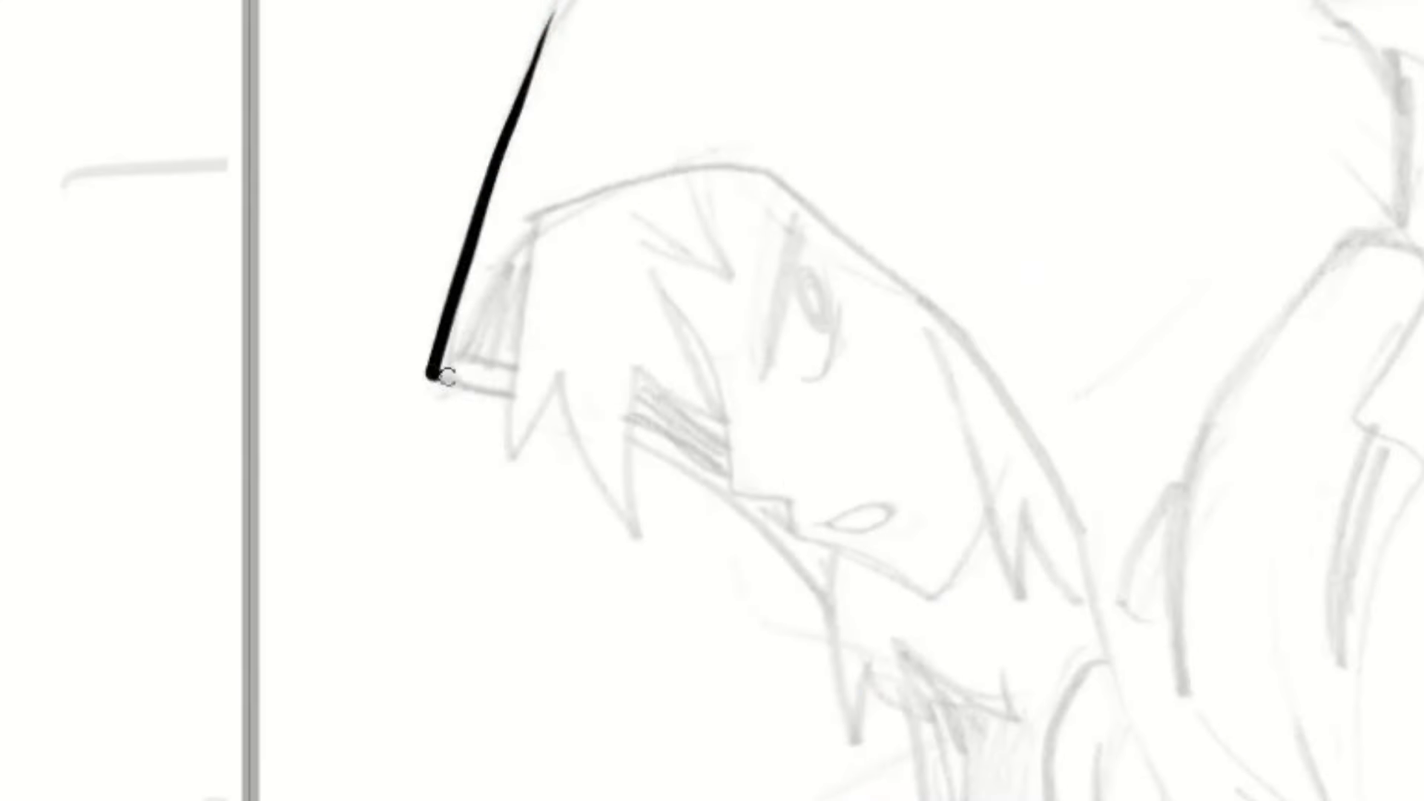
{"action": "left_click_drag", "start_coordinate": [445, 374], "coordinate": [498, 391]}
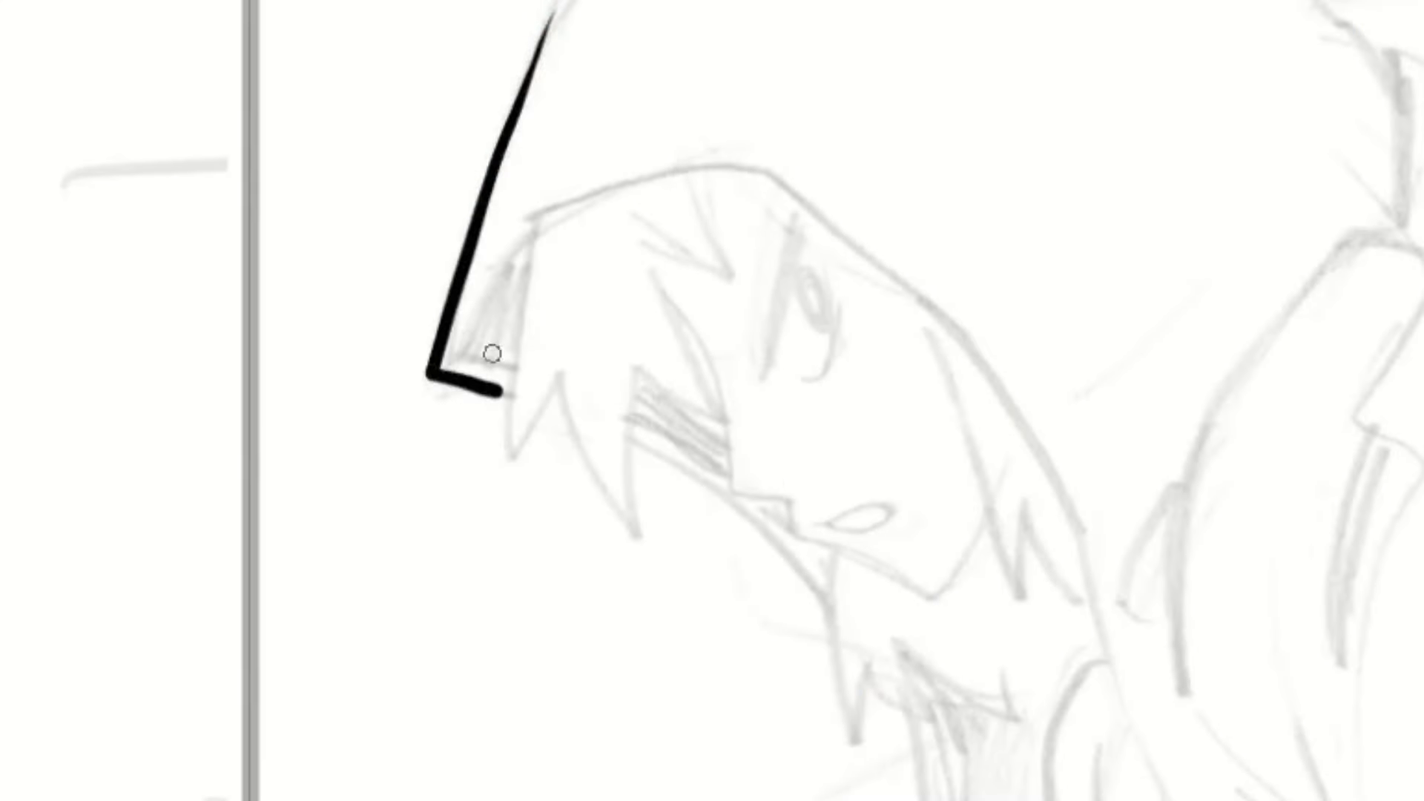
{"action": "mouse_move", "coordinate": [525, 296]}
{"action": "left_mouse_down"}
{"action": "mouse_move", "coordinate": [489, 478]}
{"action": "mouse_move", "coordinate": [556, 409]}
{"action": "left_mouse_up"}
{"action": "mouse_move", "coordinate": [506, 449]}
{"action": "left_mouse_down"}
{"action": "mouse_move", "coordinate": [544, 346]}
{"action": "mouse_move", "coordinate": [553, 359]}
{"action": "left_mouse_up"}
{"action": "mouse_move", "coordinate": [568, 442]}
{"action": "left_mouse_down"}
{"action": "mouse_move", "coordinate": [636, 540]}
{"action": "mouse_move", "coordinate": [674, 425]}
{"action": "mouse_move", "coordinate": [738, 446]}
{"action": "left_mouse_up"}
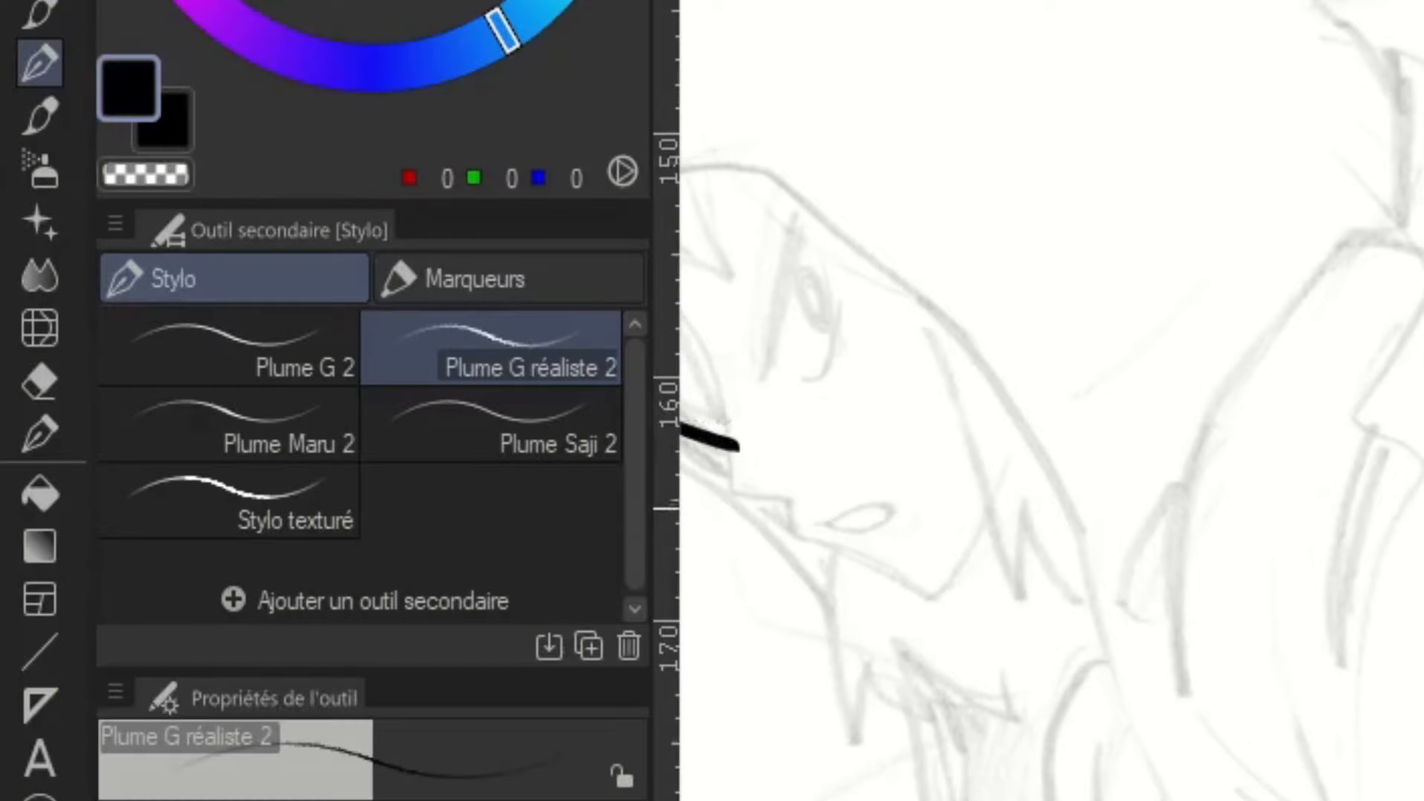
Ink the hooded character's face profile, jaw and remaining fringe strands with the Plume G réaliste 2 pen.
{"action": "left_click_drag", "start_coordinate": [639, 377], "coordinate": [734, 442]}
{"action": "mouse_move", "coordinate": [654, 315]}
{"action": "left_mouse_down"}
{"action": "mouse_move", "coordinate": [740, 434]}
{"action": "mouse_move", "coordinate": [731, 489]}
{"action": "mouse_move", "coordinate": [780, 495]}
{"action": "mouse_move", "coordinate": [793, 525]}
{"action": "mouse_move", "coordinate": [884, 552]}
{"action": "mouse_move", "coordinate": [1001, 627]}
{"action": "mouse_move", "coordinate": [1114, 490]}
{"action": "left_mouse_up"}
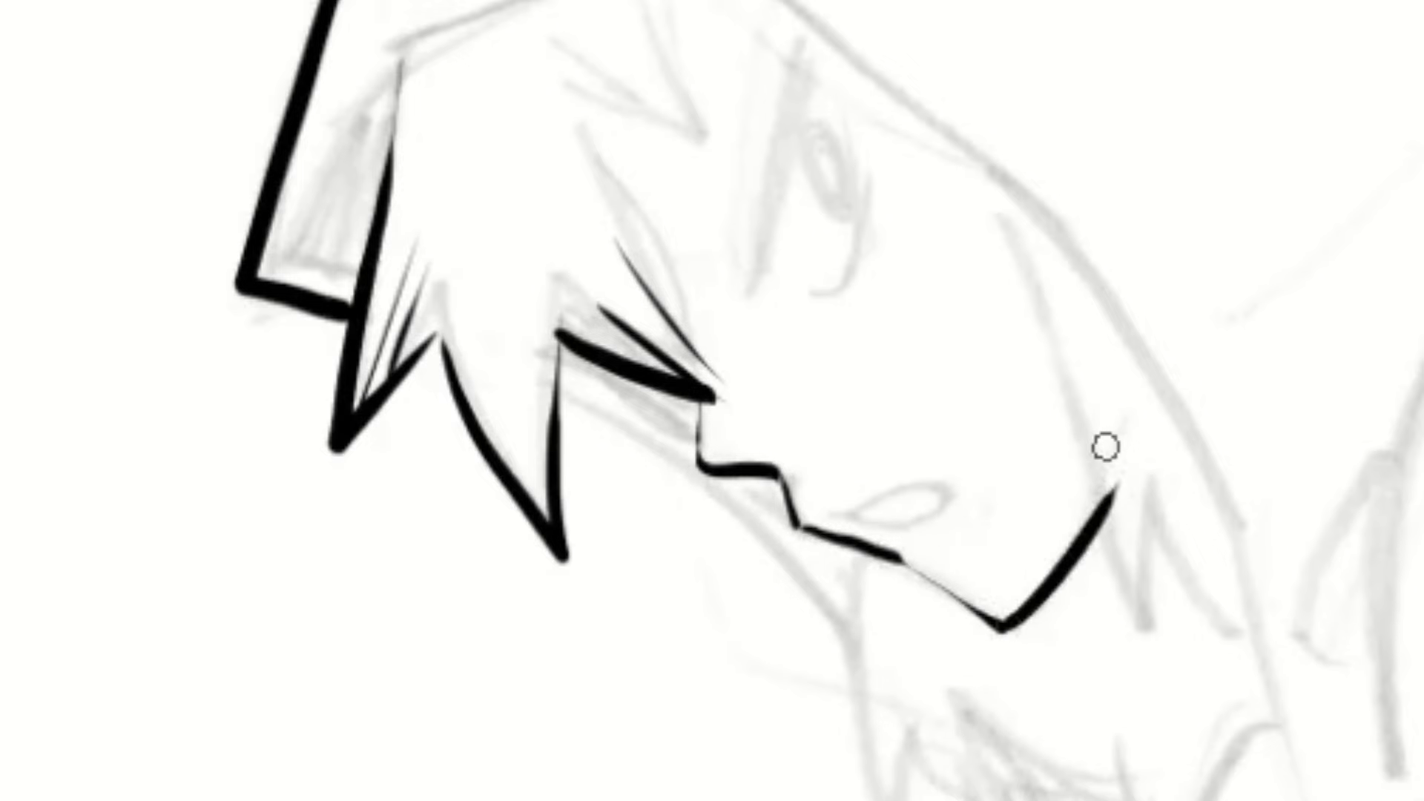
{"action": "left_click_drag", "start_coordinate": [611, 118], "coordinate": [708, 397]}
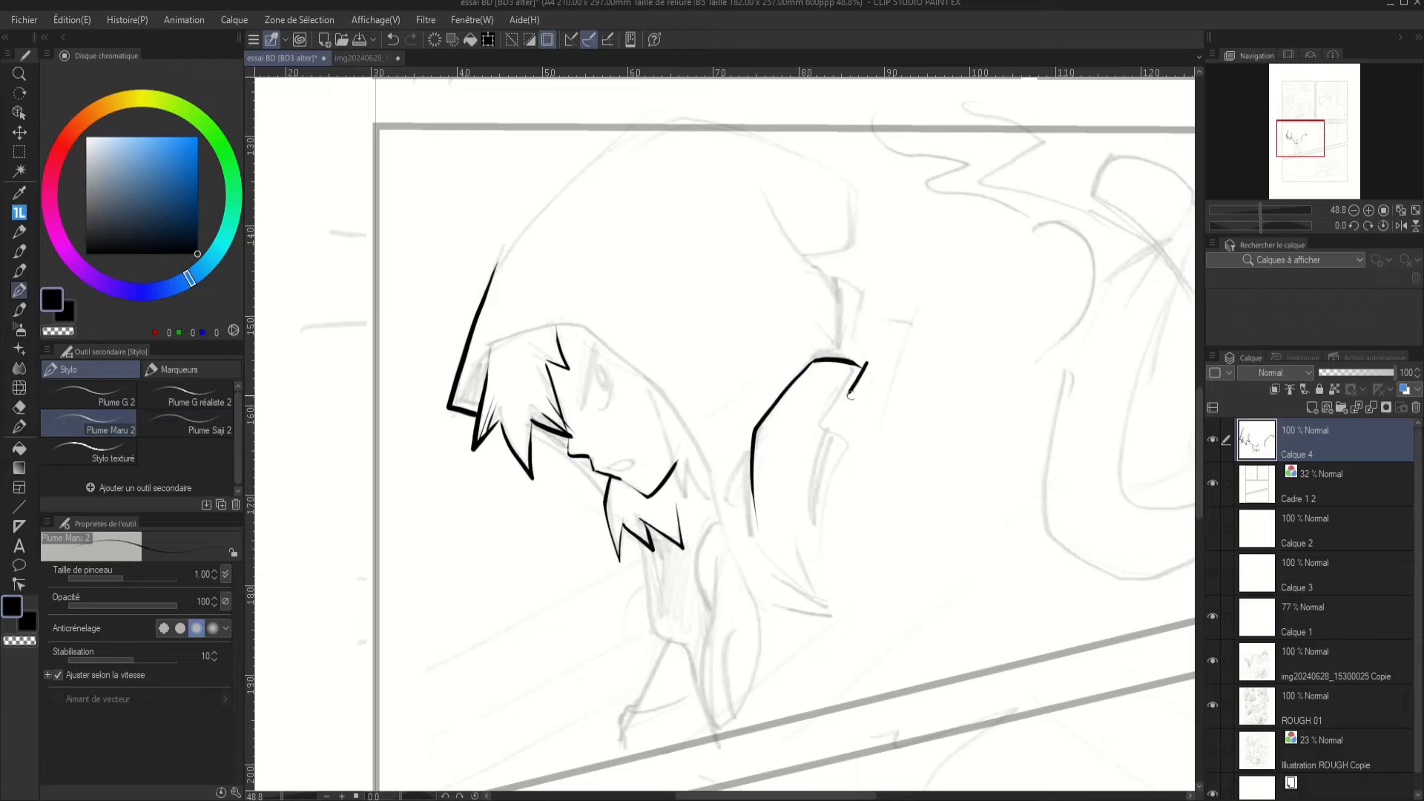
Switch to the Plume Saji 2 pen for inking the hooded character's clothing, and add a neck line in the close-up face frame.
{"action": "key", "text": "period"}
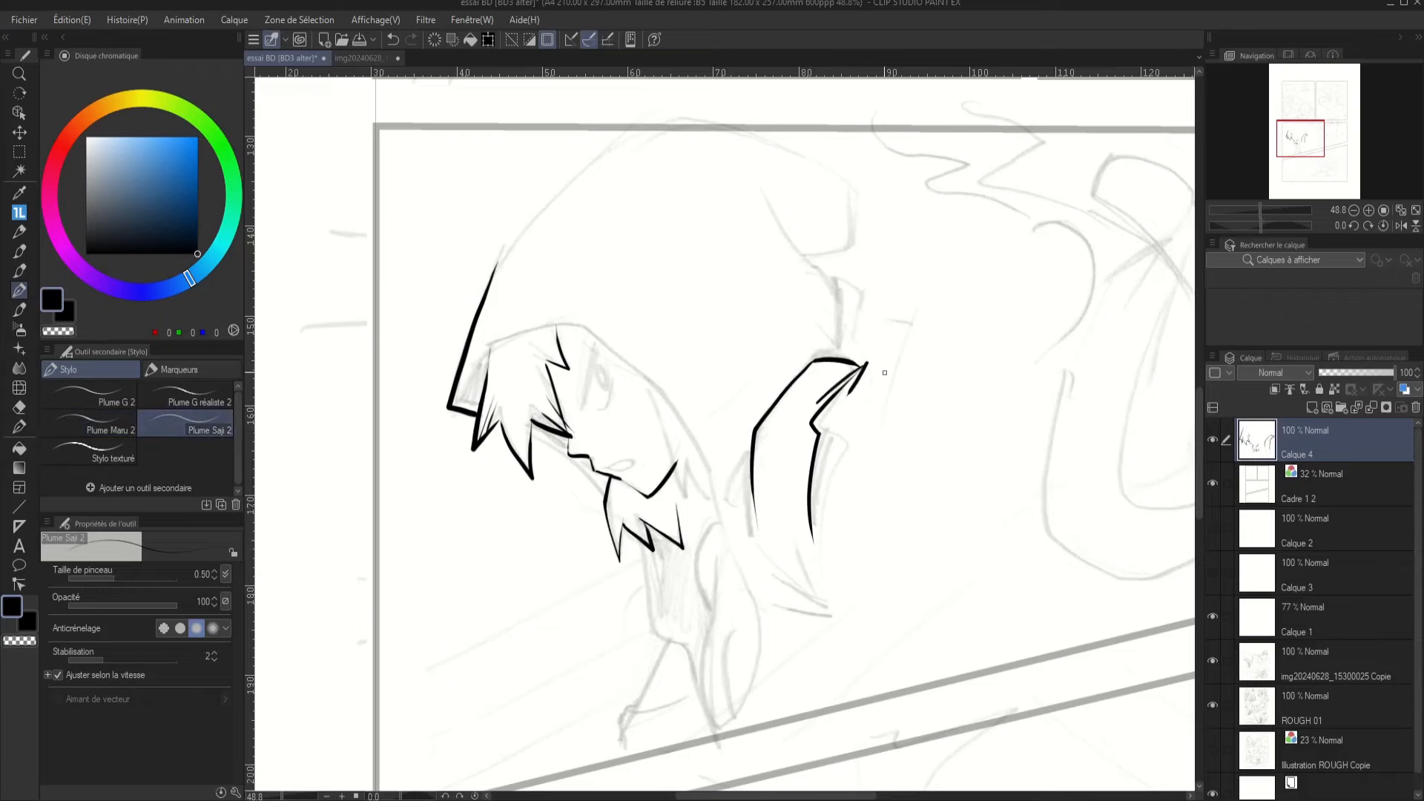
{"action": "left_click_drag", "start_coordinate": [919, 335], "coordinate": [879, 488]}
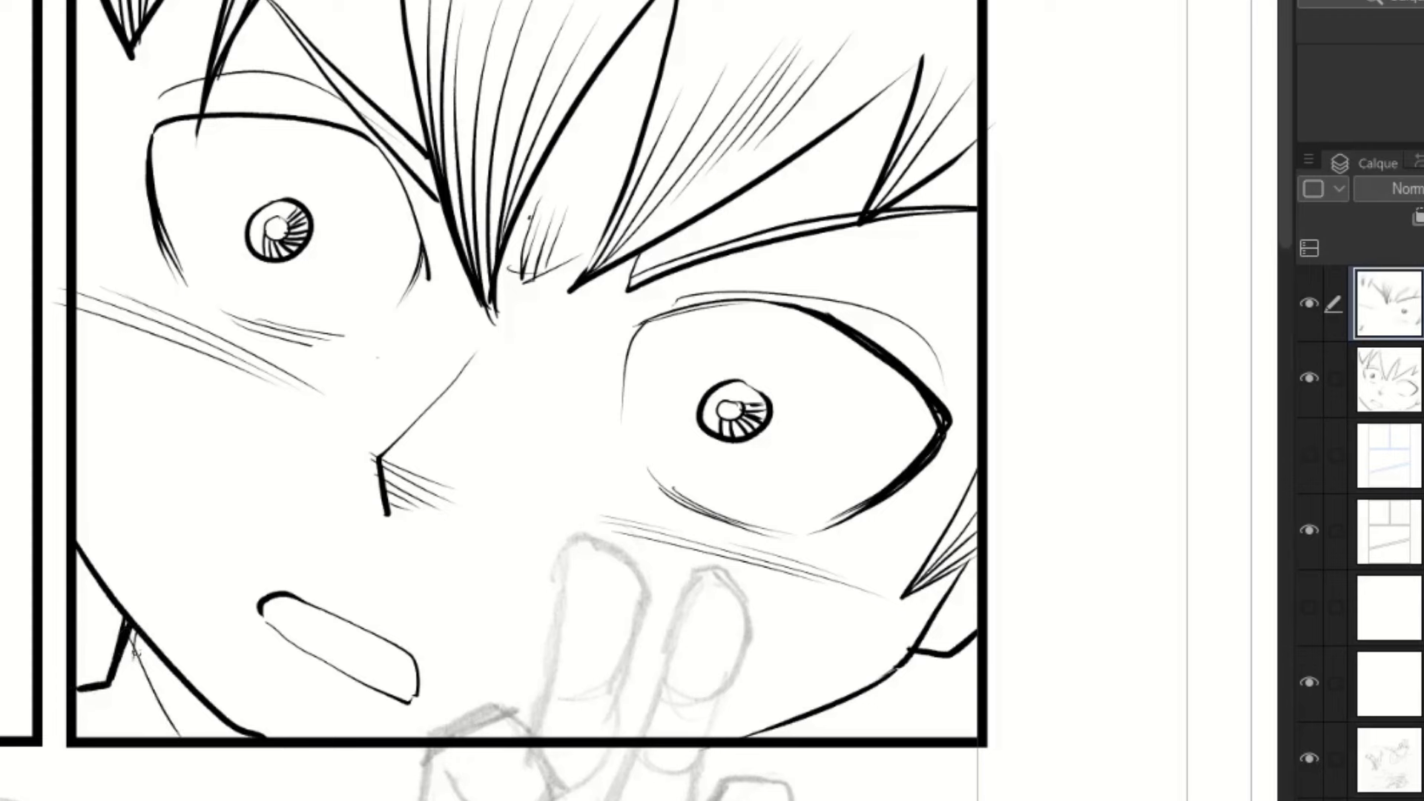
{"action": "left_click_drag", "start_coordinate": [151, 653], "coordinate": [152, 690]}
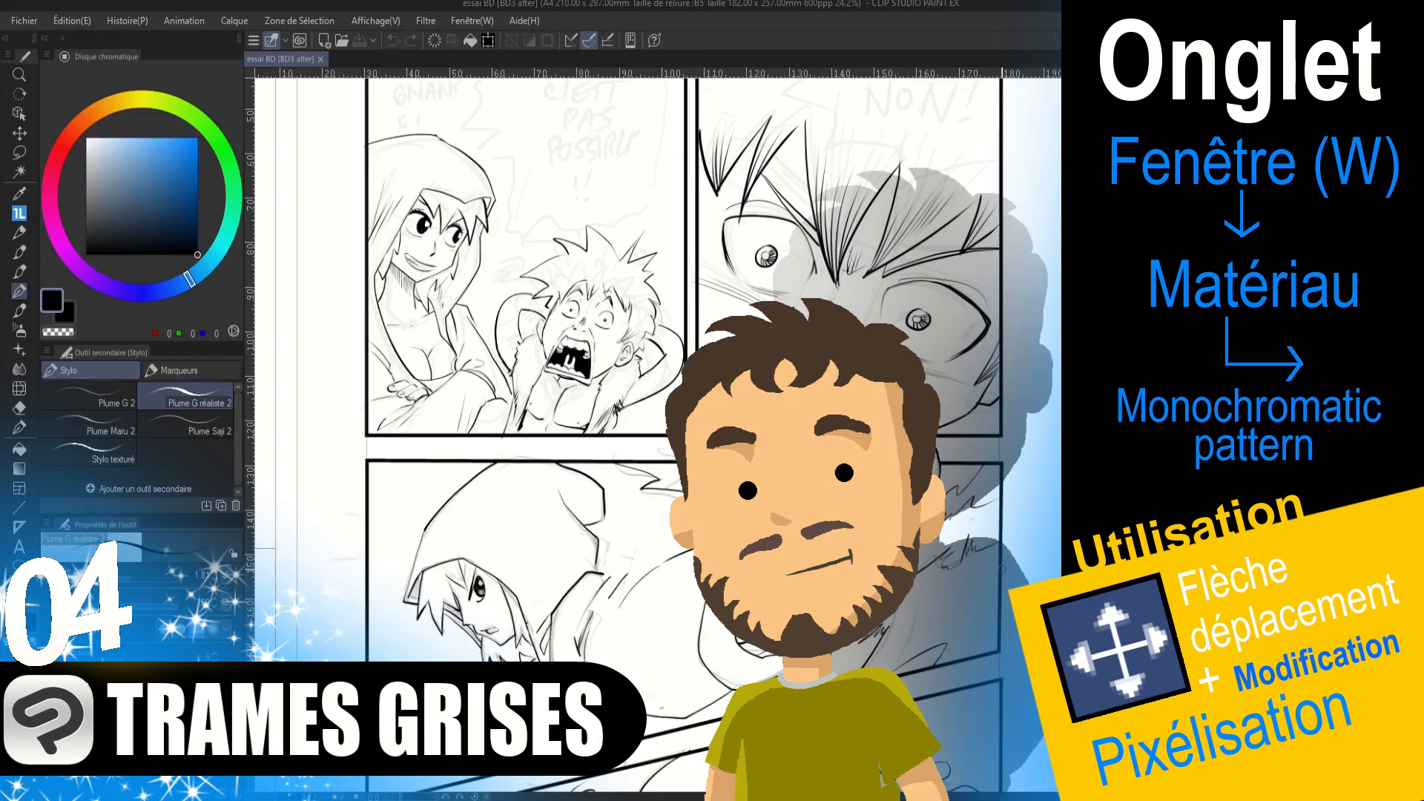
Open the Monochromatic pattern material library and apply a dot screentone to the page.
{"action": "left_click", "coordinate": [1205, 593]}
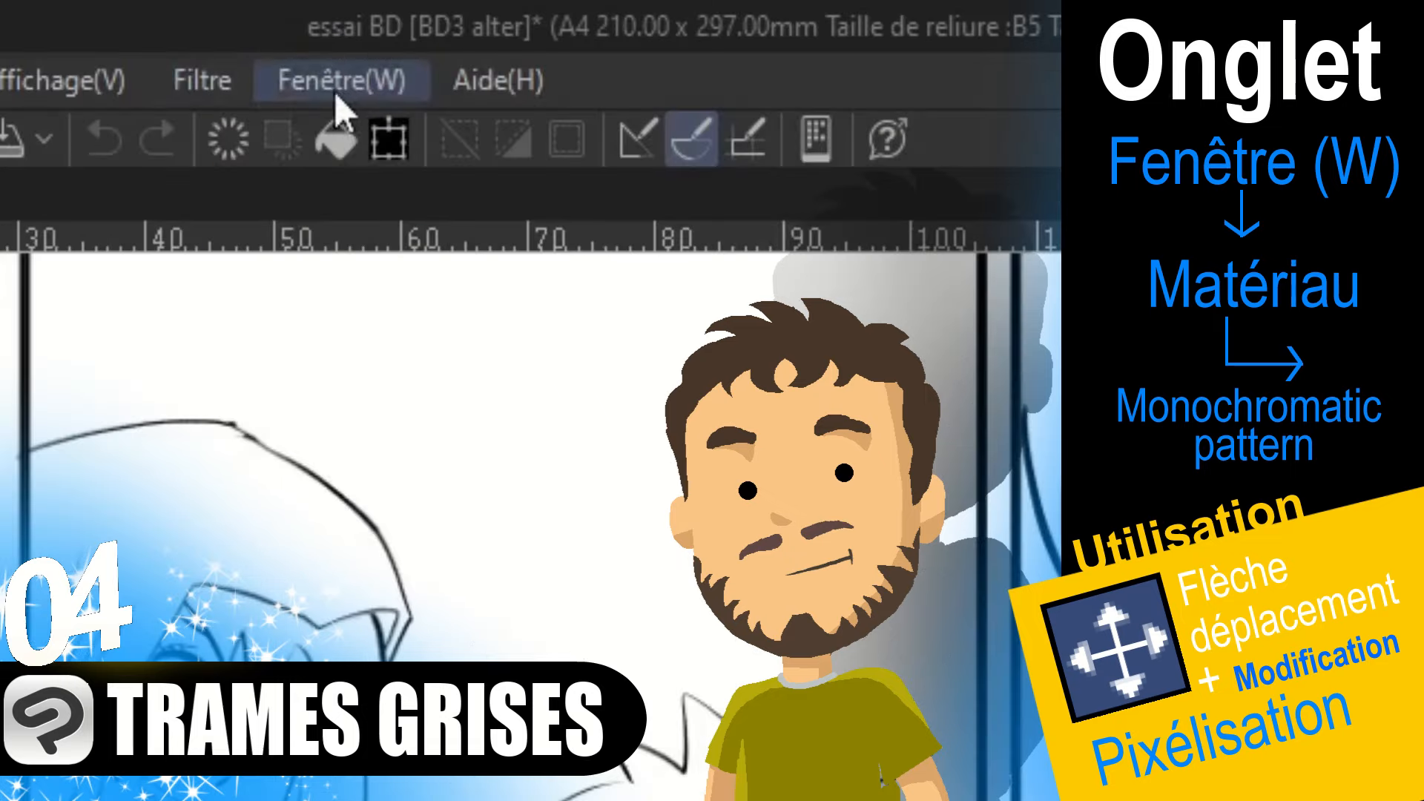
{"action": "left_click", "coordinate": [471, 23]}
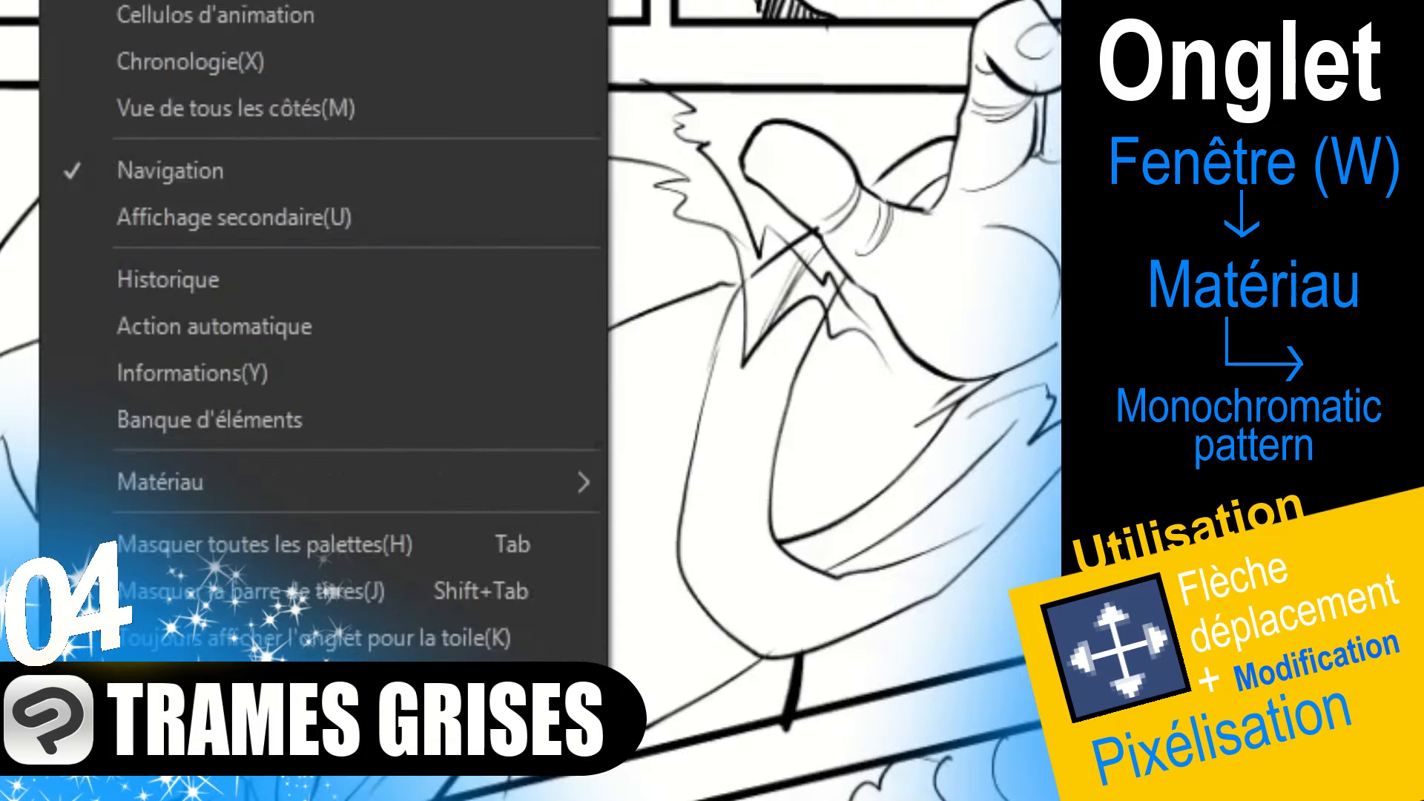
{"action": "mouse_move", "coordinate": [384, 483]}
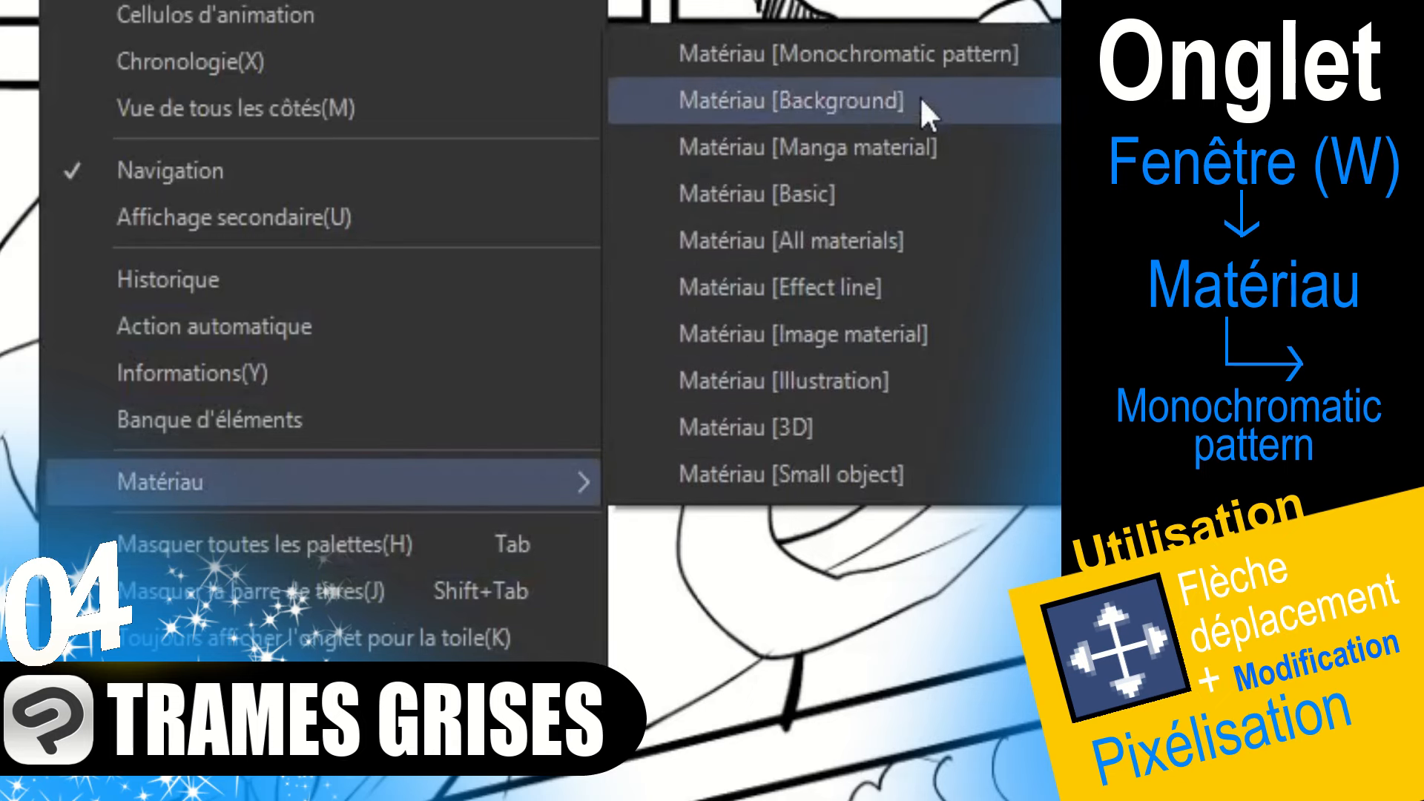
{"action": "left_click", "coordinate": [915, 55]}
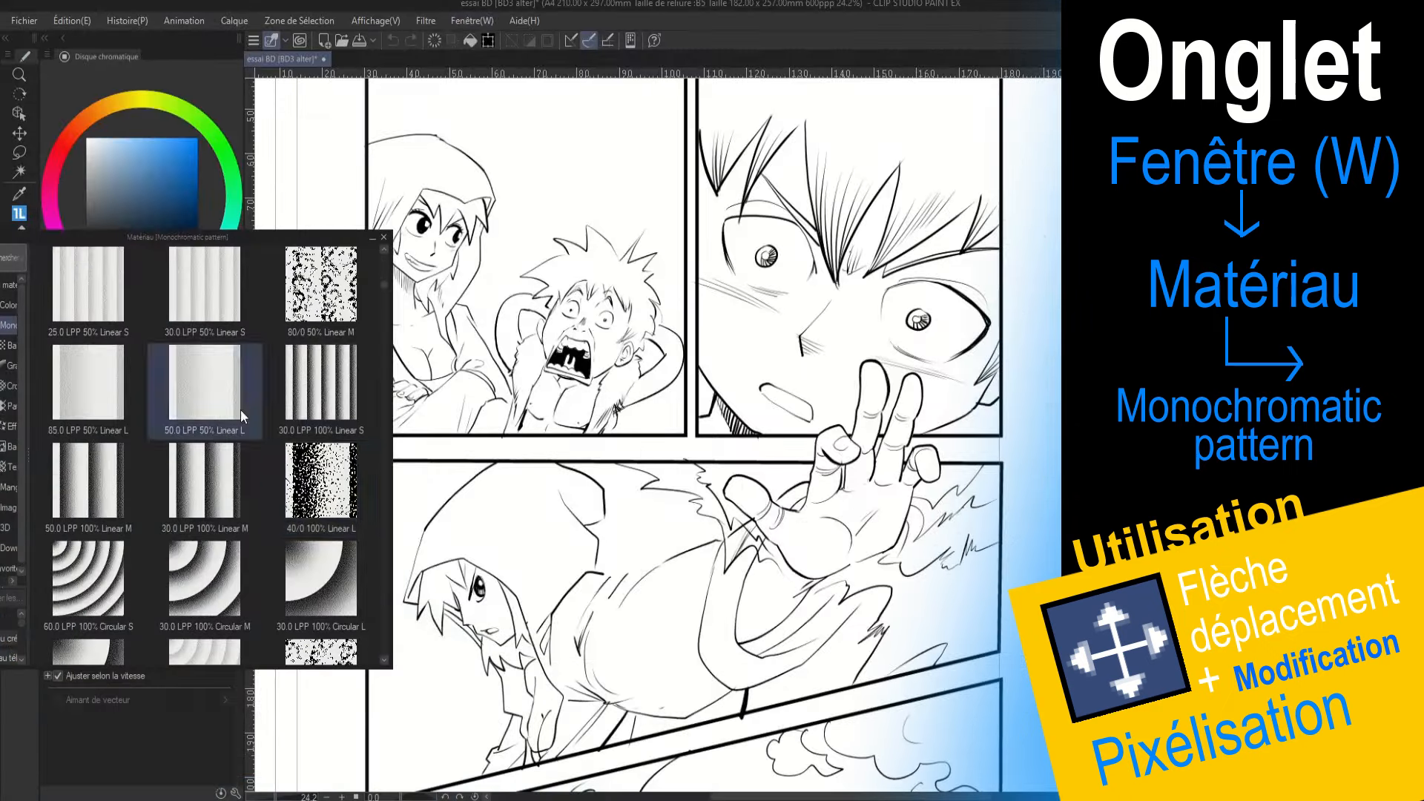
{"action": "scroll", "coordinate": [286, 483], "scroll_direction": "down", "scroll_amount": 3}
{"action": "scroll", "coordinate": [285, 483], "scroll_direction": "down", "scroll_amount": 3}
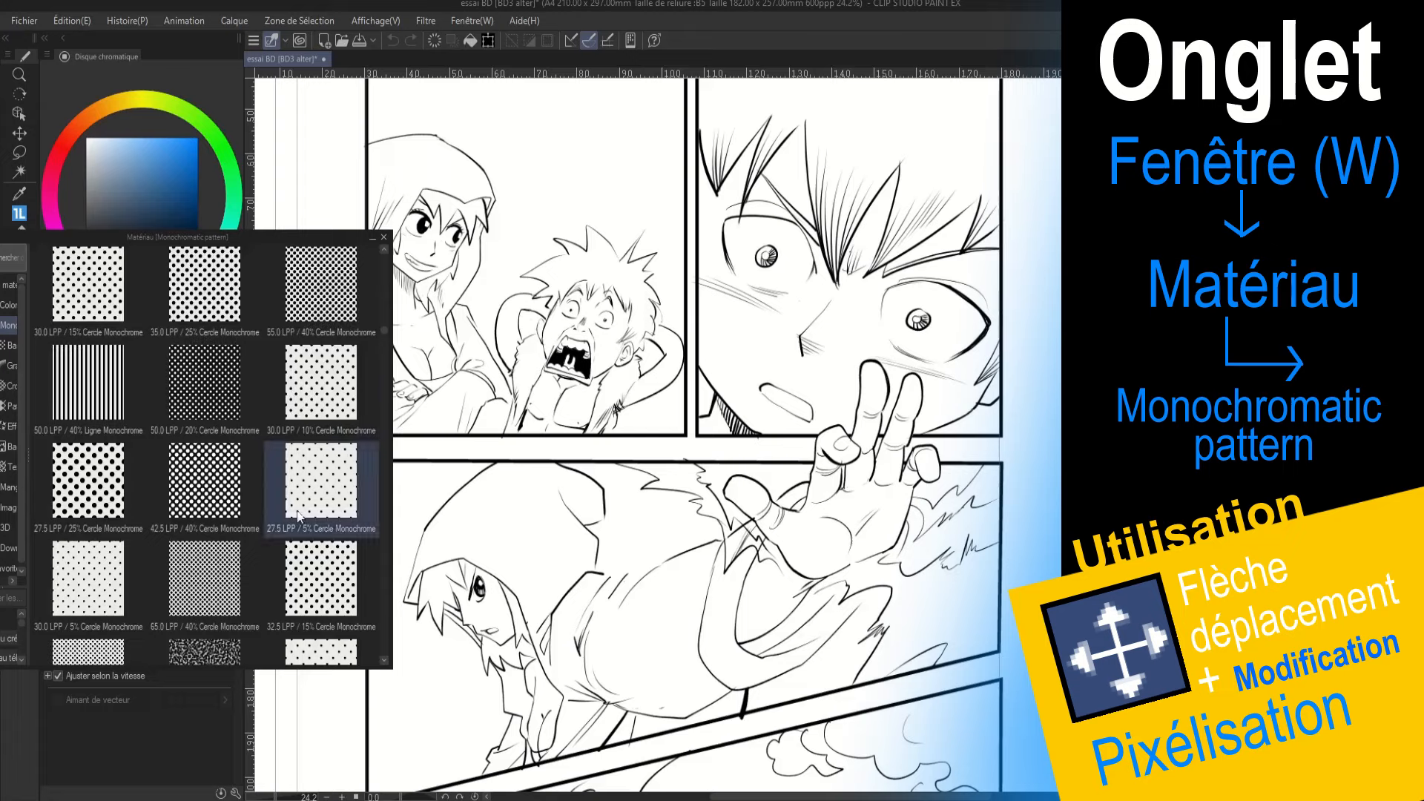
{"action": "scroll", "coordinate": [326, 393], "scroll_direction": "down", "scroll_amount": 1}
{"action": "left_click_drag", "start_coordinate": [326, 393], "coordinate": [806, 348]}
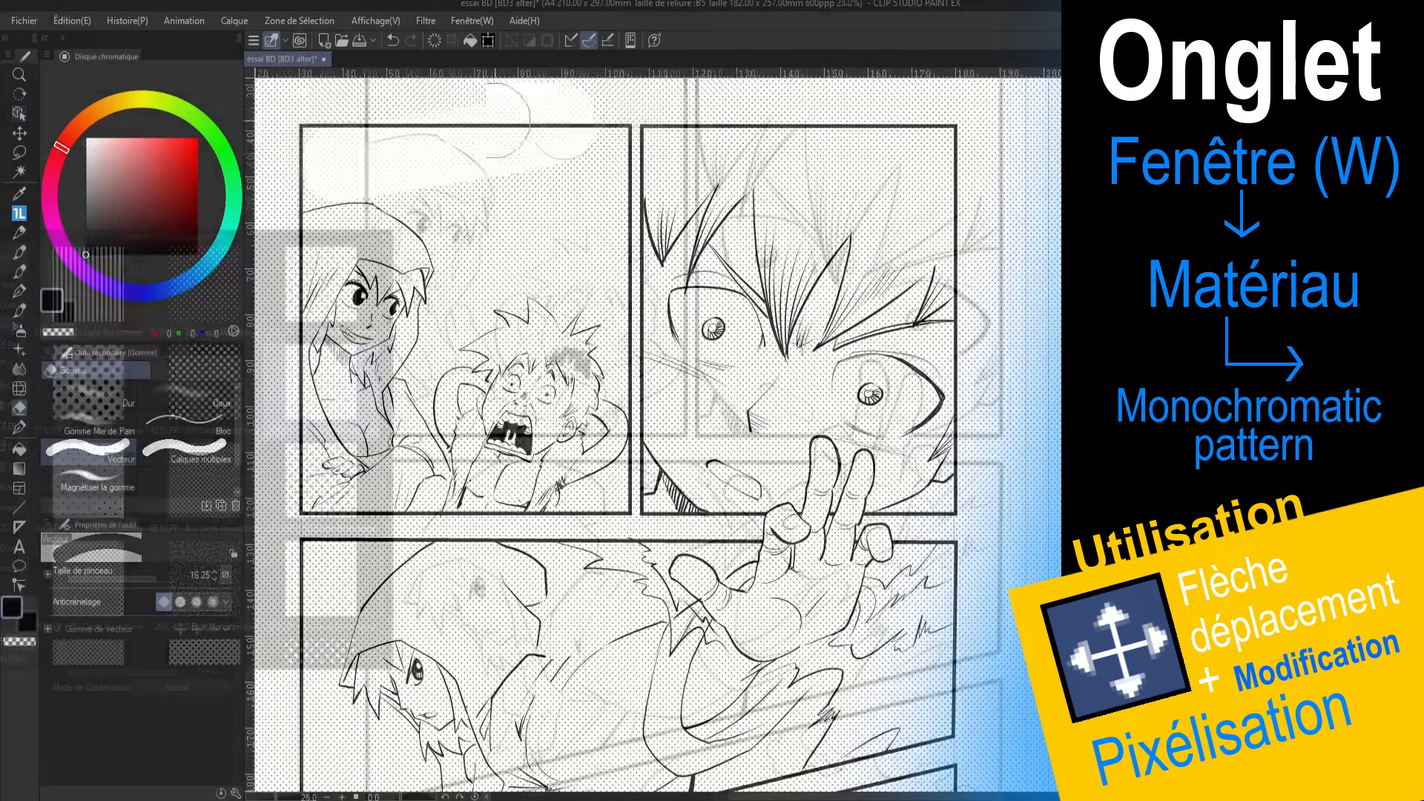
Erase the dot screentone outside the close-up face frame, following its borders with straight strokes.
{"action": "mouse_move", "coordinate": [505, 97]}
{"action": "left_mouse_down"}
{"action": "mouse_move", "coordinate": [838, 103]}
{"action": "mouse_move", "coordinate": [1030, 267]}
{"action": "left_mouse_up"}
{"action": "left_click", "coordinate": [973, 552]}
{"action": "left_click", "coordinate": [295, 553], "text": "shift"}
{"action": "left_click", "coordinate": [990, 116]}
{"action": "left_click", "coordinate": [990, 619], "text": "shift"}
Erase the screentone from the face and both eyes in the close-up frame, and pick white as the drawing colour.
{"action": "mouse_move", "coordinate": [767, 347]}
{"action": "left_mouse_down"}
{"action": "mouse_move", "coordinate": [731, 425]}
{"action": "mouse_move", "coordinate": [642, 383]}
{"action": "mouse_move", "coordinate": [642, 352]}
{"action": "left_mouse_up"}
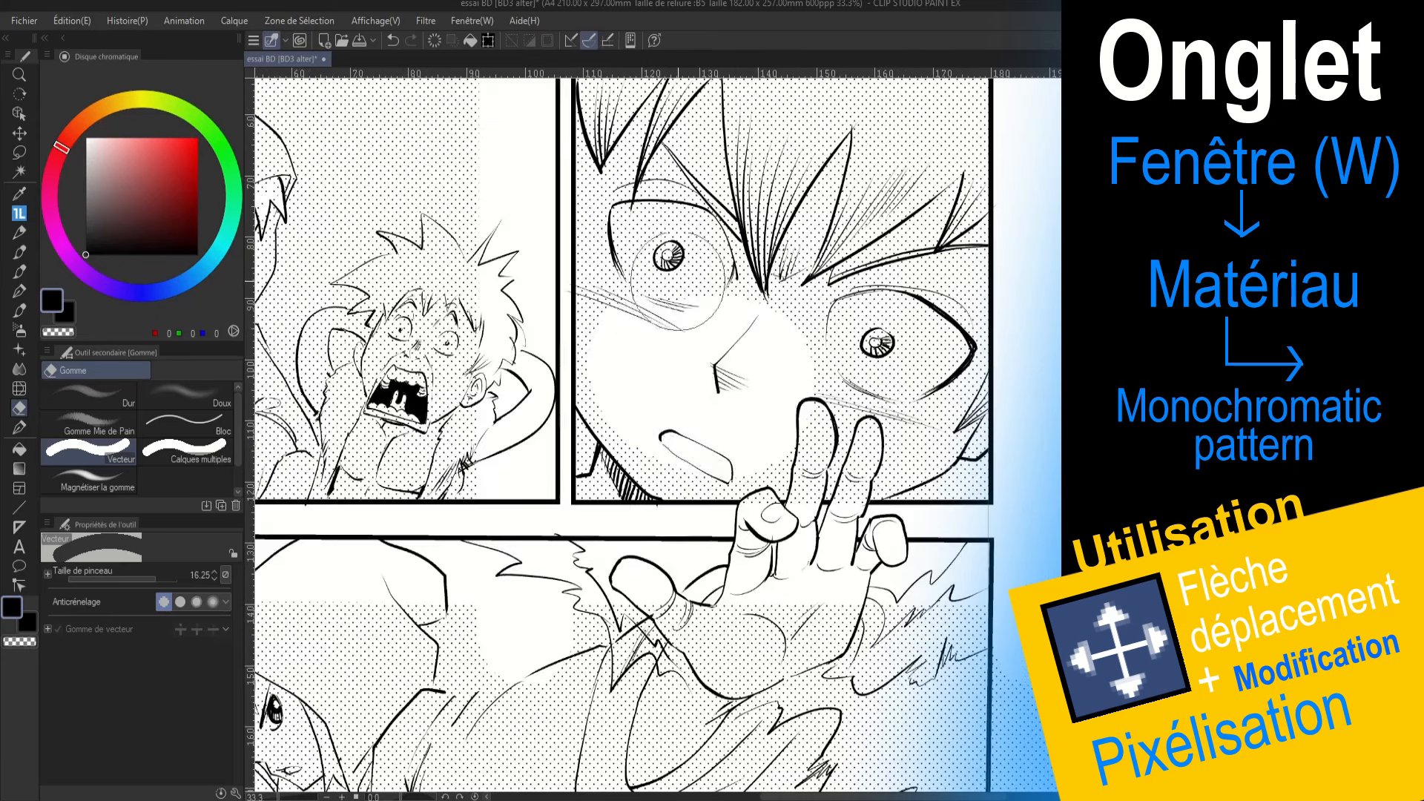
{"action": "left_click_drag", "start_coordinate": [673, 252], "coordinate": [672, 253]}
{"action": "mouse_move", "coordinate": [926, 336]}
{"action": "left_mouse_down"}
{"action": "mouse_move", "coordinate": [881, 344]}
{"action": "mouse_move", "coordinate": [895, 345]}
{"action": "left_mouse_up"}
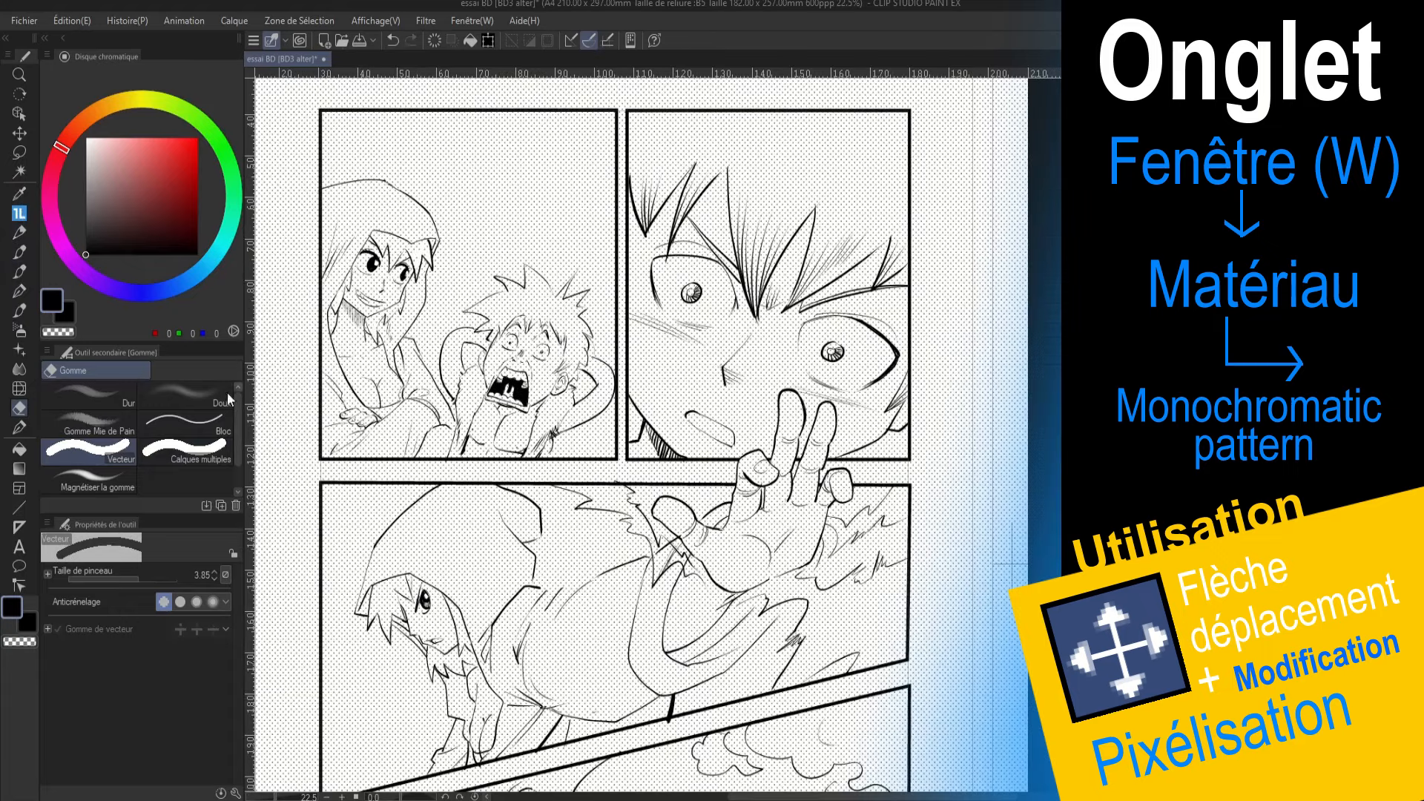
{"action": "left_click", "coordinate": [86, 138]}
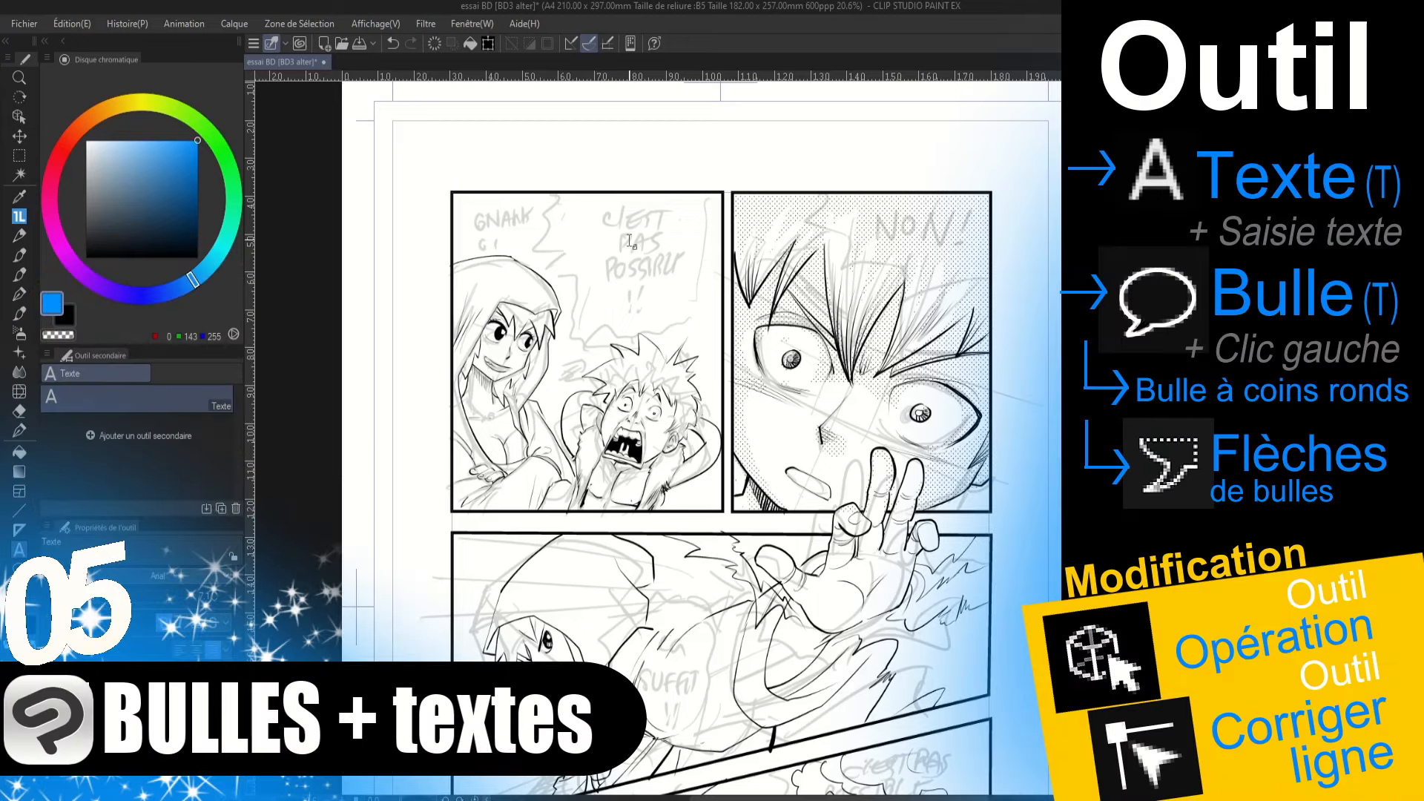
Add the text "NON !" to the close-up face frame and "C'EST PAS POSSIBLE ! !" on separate lines to the first frame.
{"action": "left_click", "coordinate": [875, 224]}
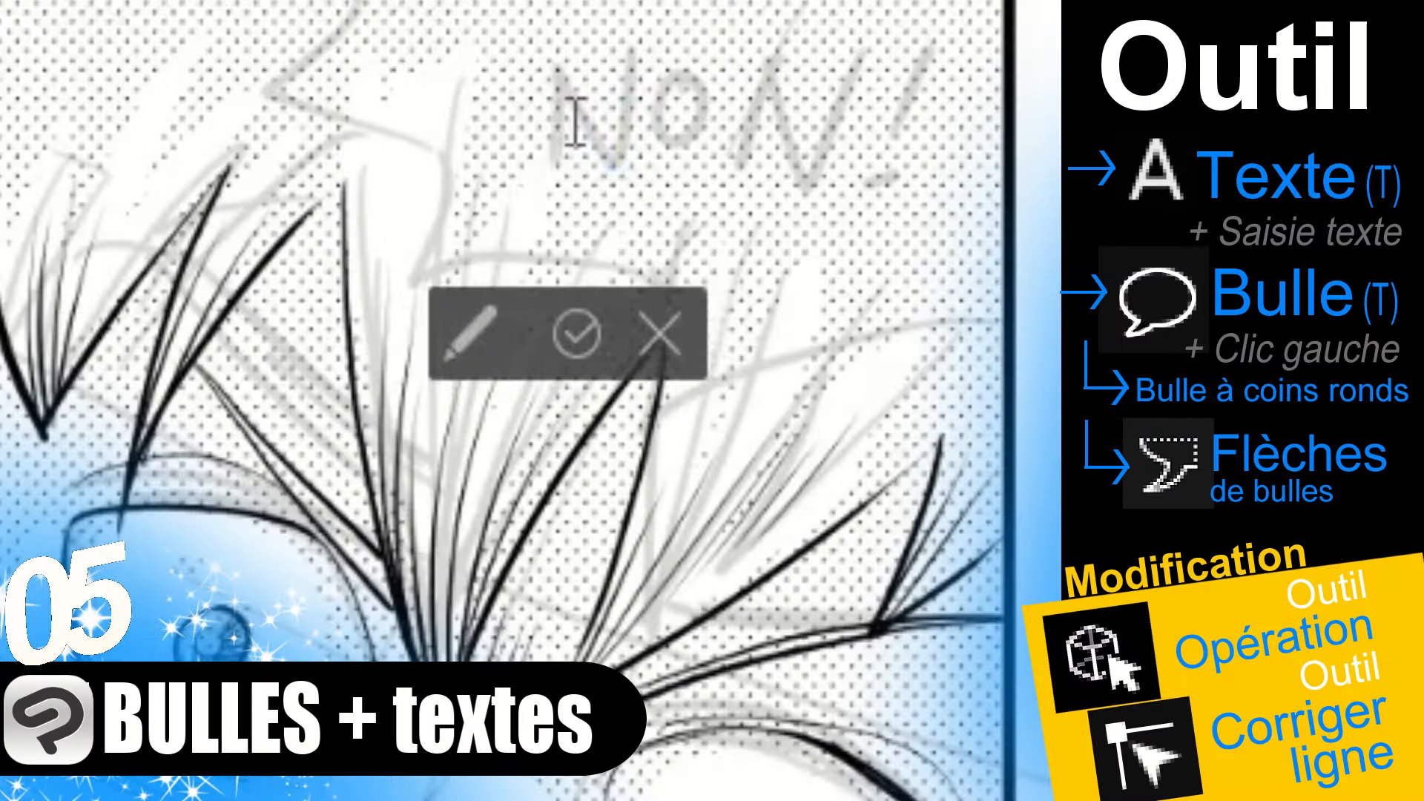
{"action": "type", "text": "NON"}
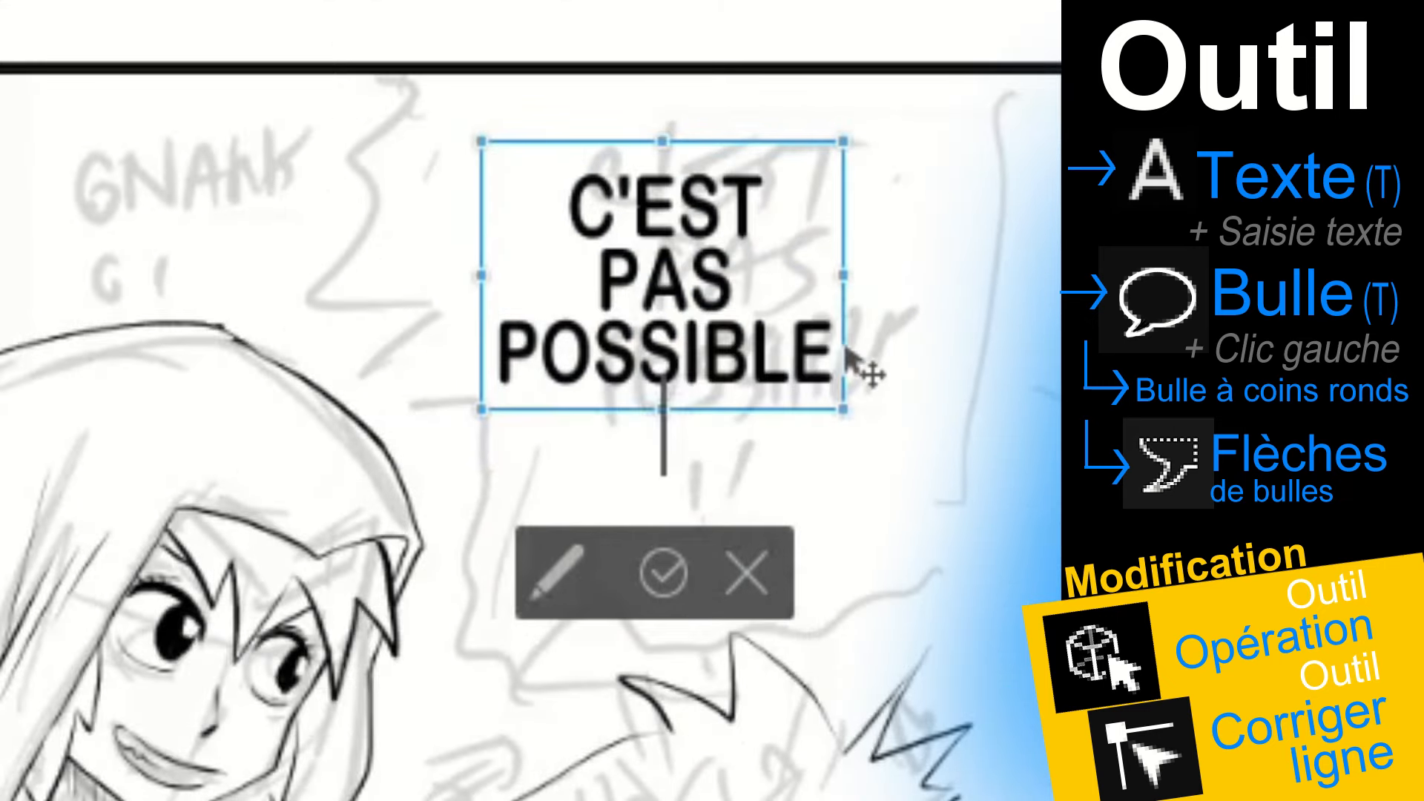
{"action": "key", "text": "Return"}
{"action": "type", "text": "! !"}
{"action": "key", "text": "shift+Home"}
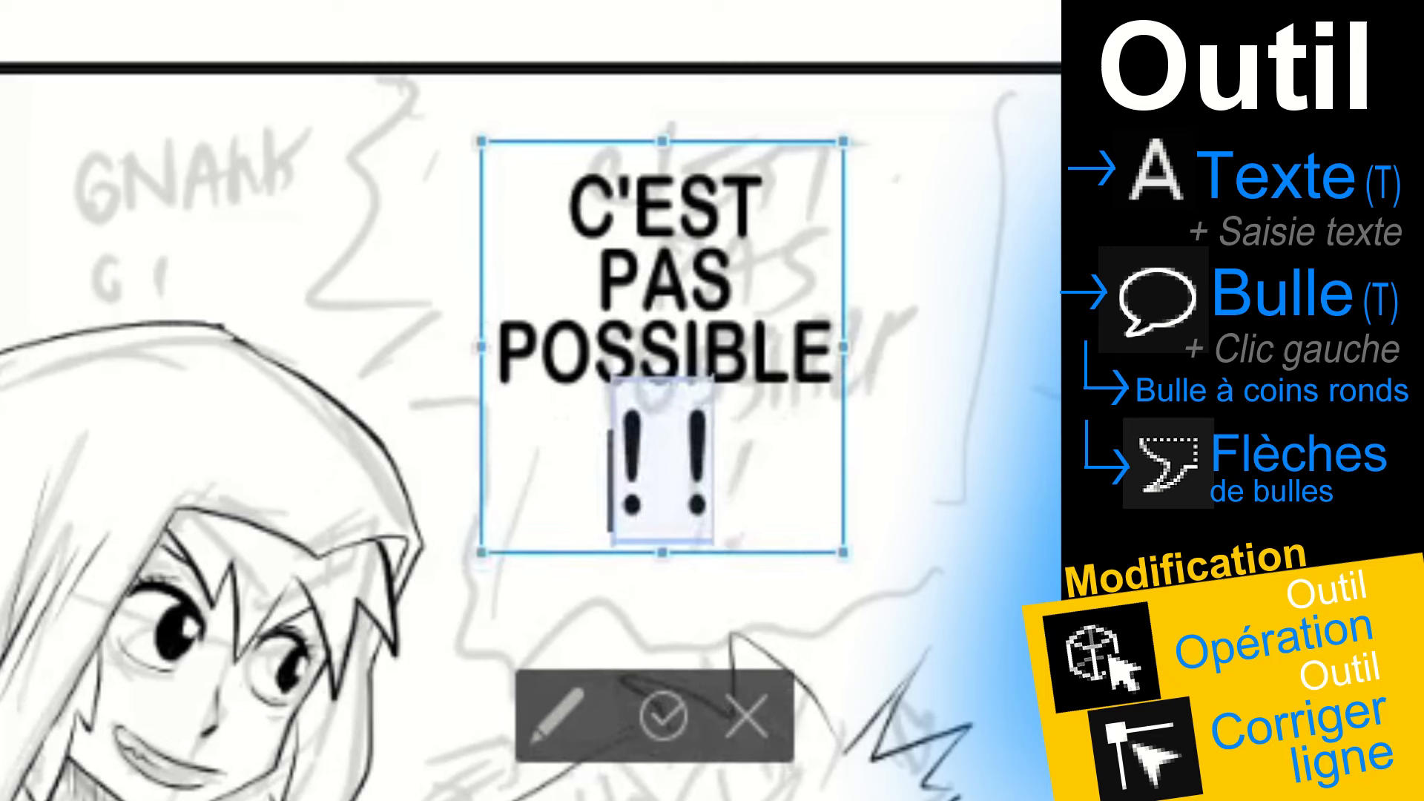
{"action": "key", "text": "Escape"}
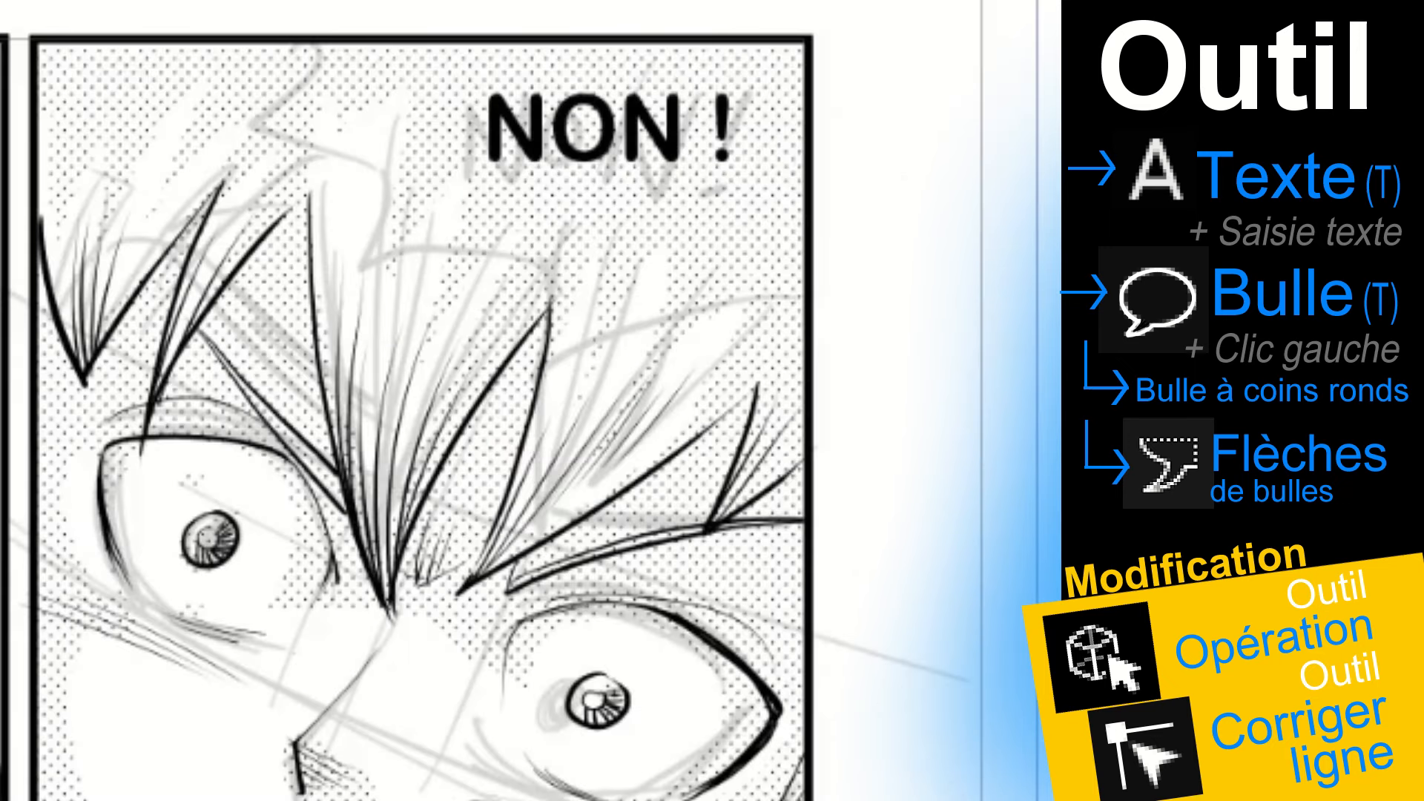
Draw an oval speech balloon around "NON !" and add a straight balloon tail pointing down toward the face.
{"action": "left_click_drag", "start_coordinate": [410, 9], "coordinate": [872, 272]}
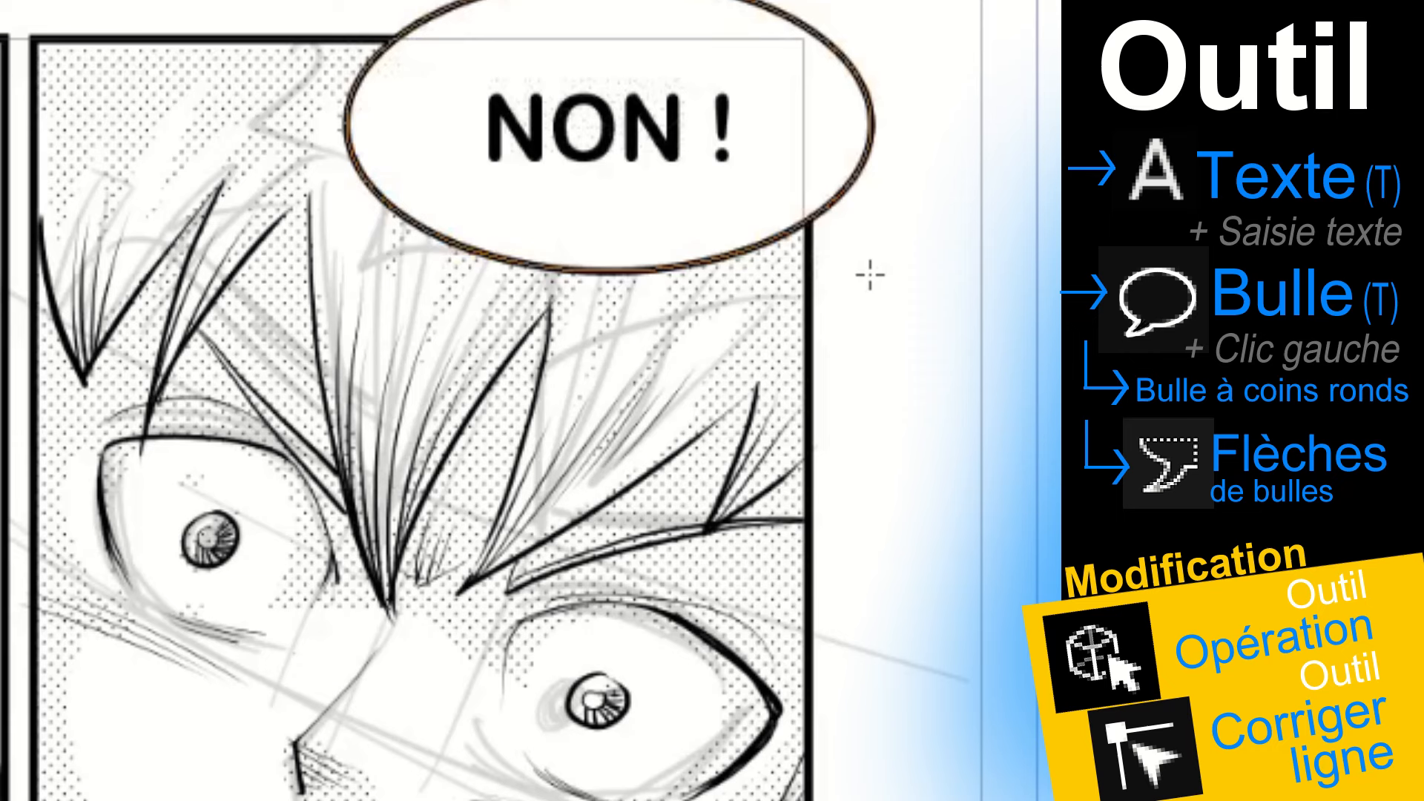
{"action": "left_click_drag", "start_coordinate": [466, 215], "coordinate": [413, 342]}
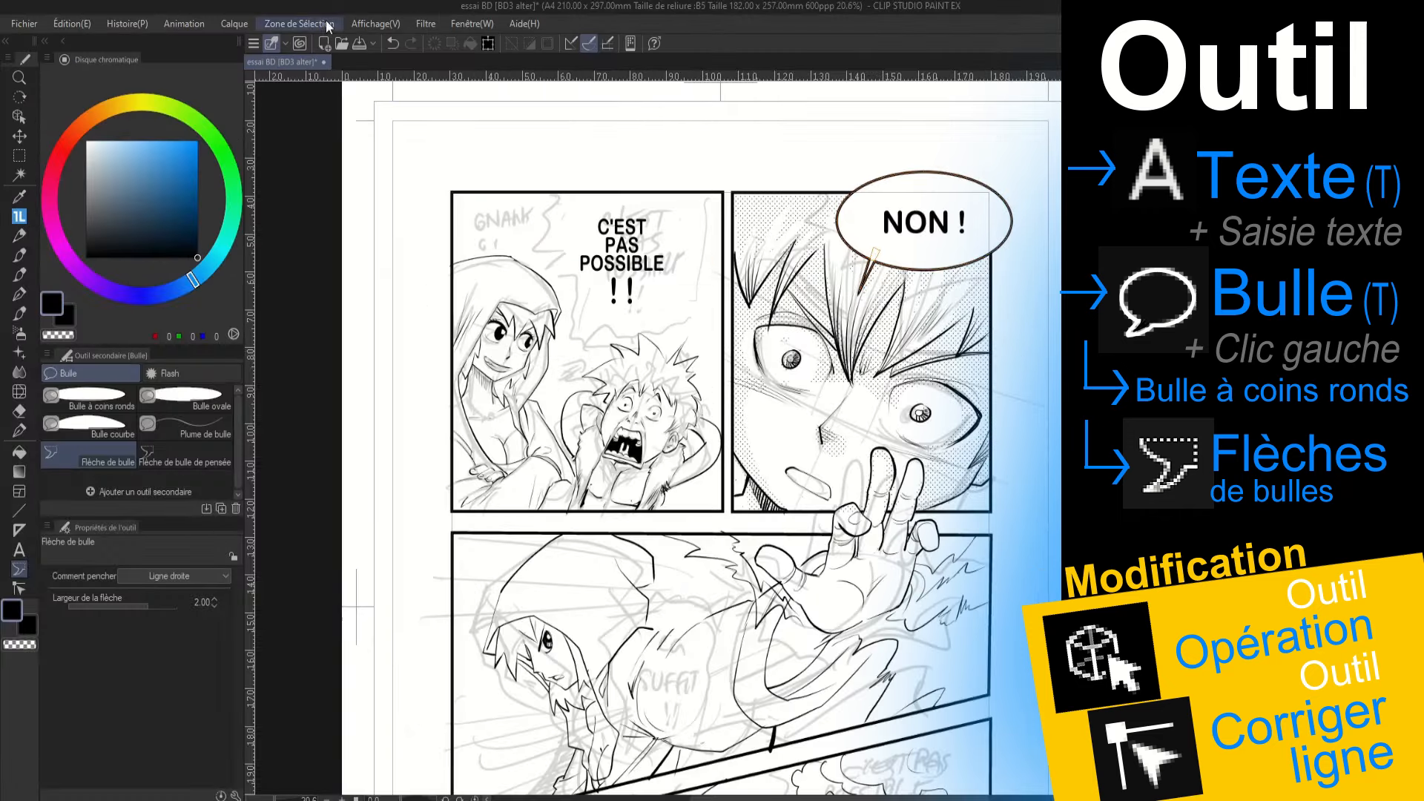
Open the Manga material library and place the Jaggy_curve_03 balloon around the "C'EST PAS POSSIBLE ! !" text.
{"action": "left_click", "coordinate": [461, 26]}
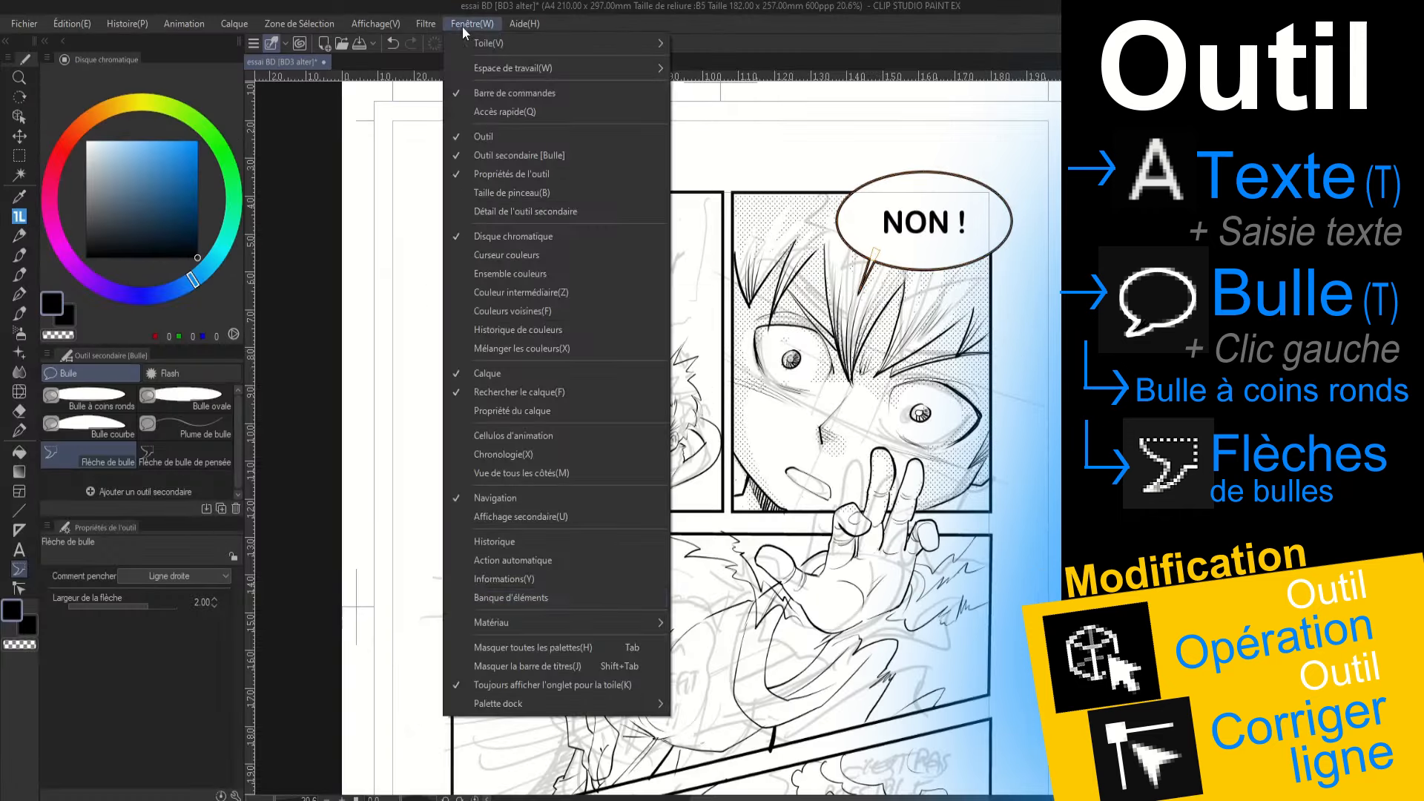
{"action": "mouse_move", "coordinate": [555, 622]}
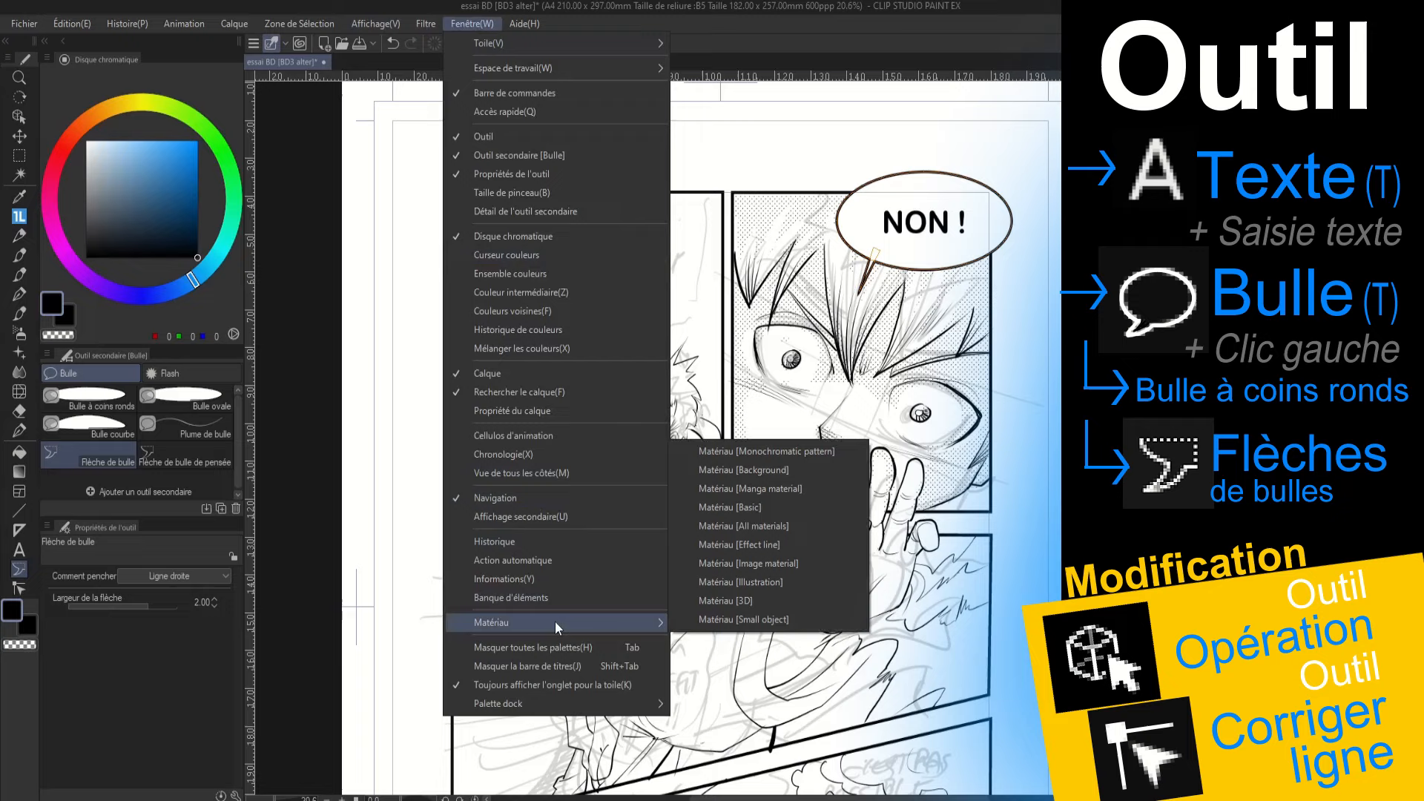
{"action": "left_click", "coordinate": [786, 489]}
{"action": "left_click_drag", "start_coordinate": [305, 450], "coordinate": [675, 334]}
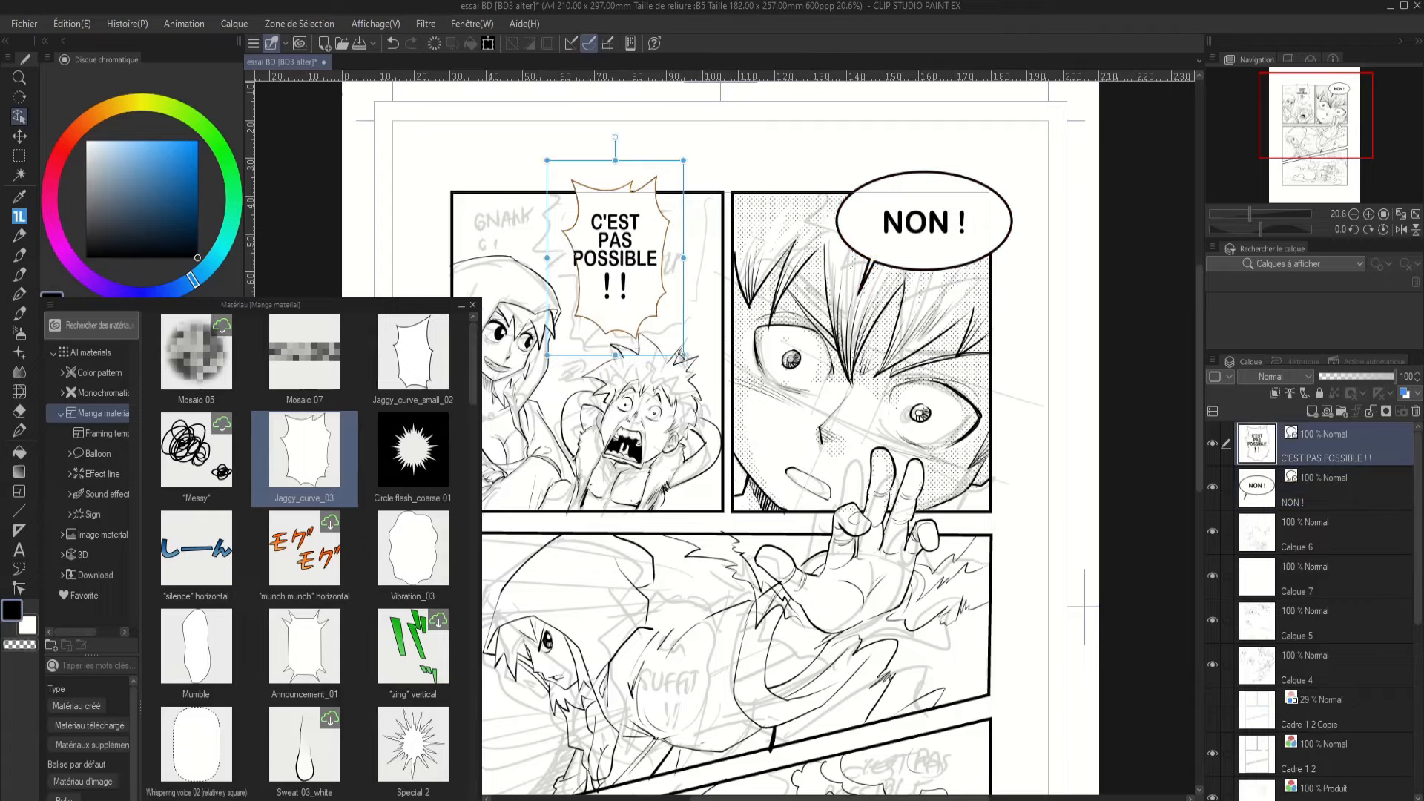
Undo the jagged balloon and place the Announcement_01 balloon around the "C'EST PAS POSSIBLE ! !" text instead.
{"action": "scroll", "coordinate": [379, 596], "scroll_direction": "down", "scroll_amount": 2}
{"action": "key", "text": "ctrl+z"}
{"action": "left_click_drag", "start_coordinate": [312, 647], "coordinate": [621, 300]}
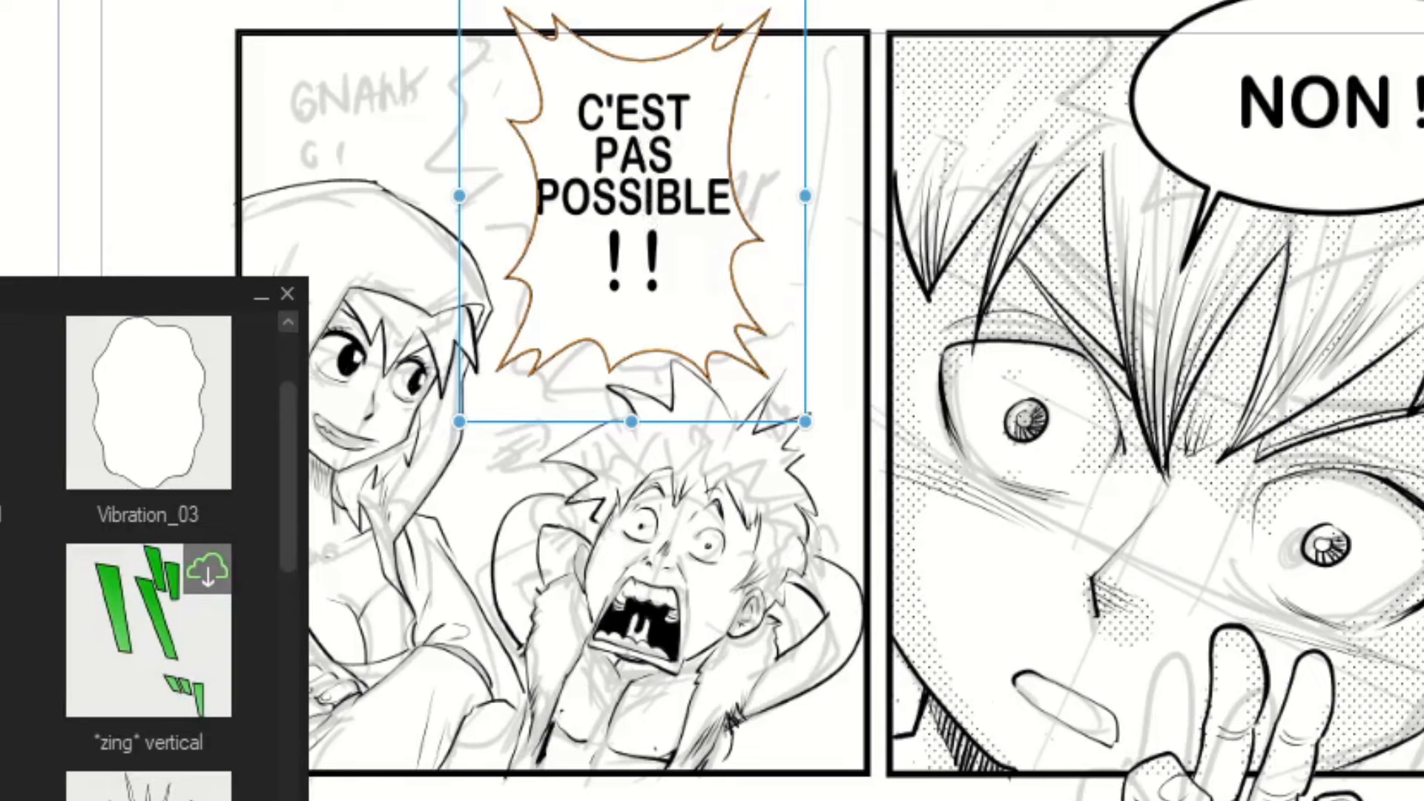
Insert a blank line above "C'EST" in the first frame's text to shift the lettering down inside its balloon.
{"action": "left_click", "coordinate": [683, 231]}
{"action": "left_click", "coordinate": [628, 160]}
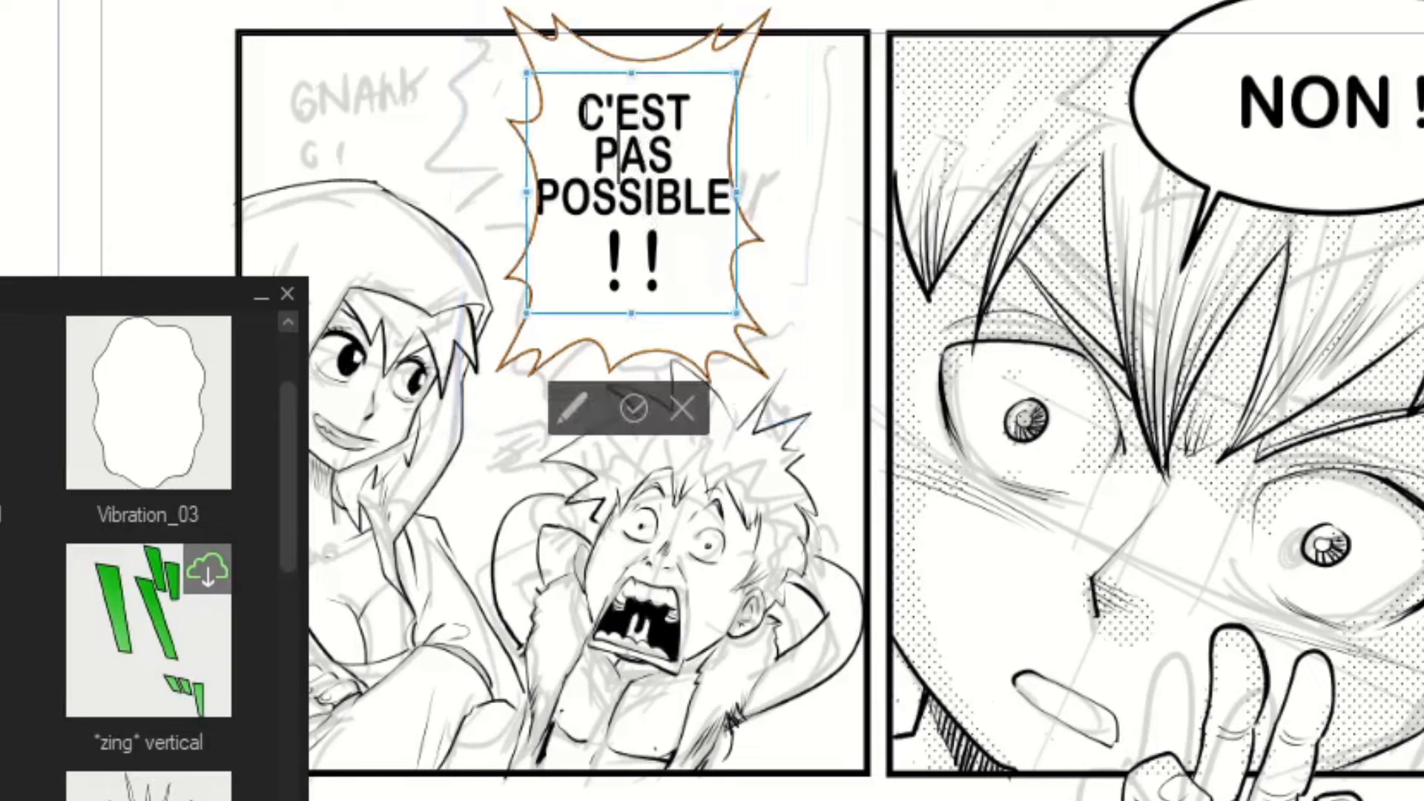
{"action": "key", "text": "Return"}
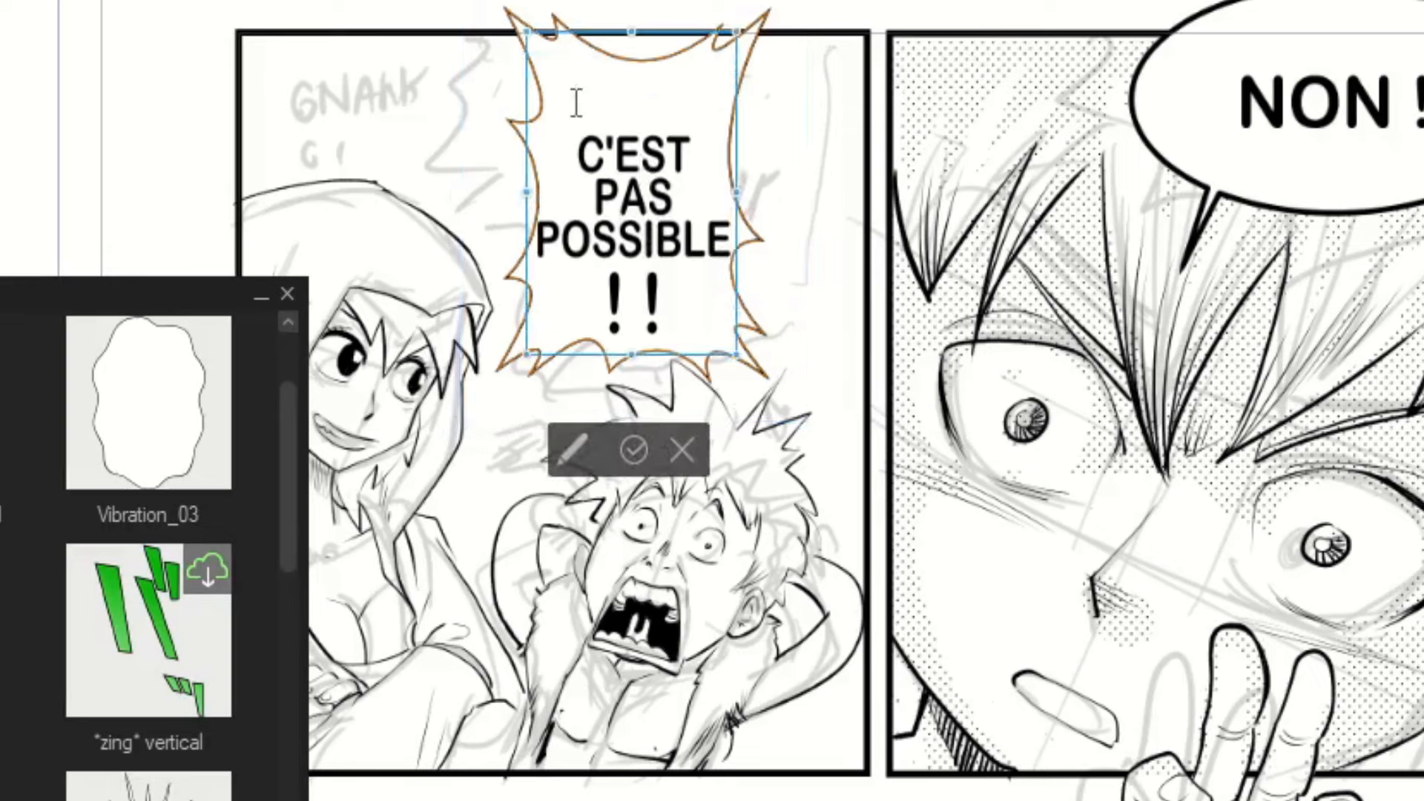
Narrow the word "POSSIBLE", close the material library, and widen the spiky balloon to the first frame's right border.
{"action": "left_click_drag", "start_coordinate": [733, 241], "coordinate": [534, 241]}
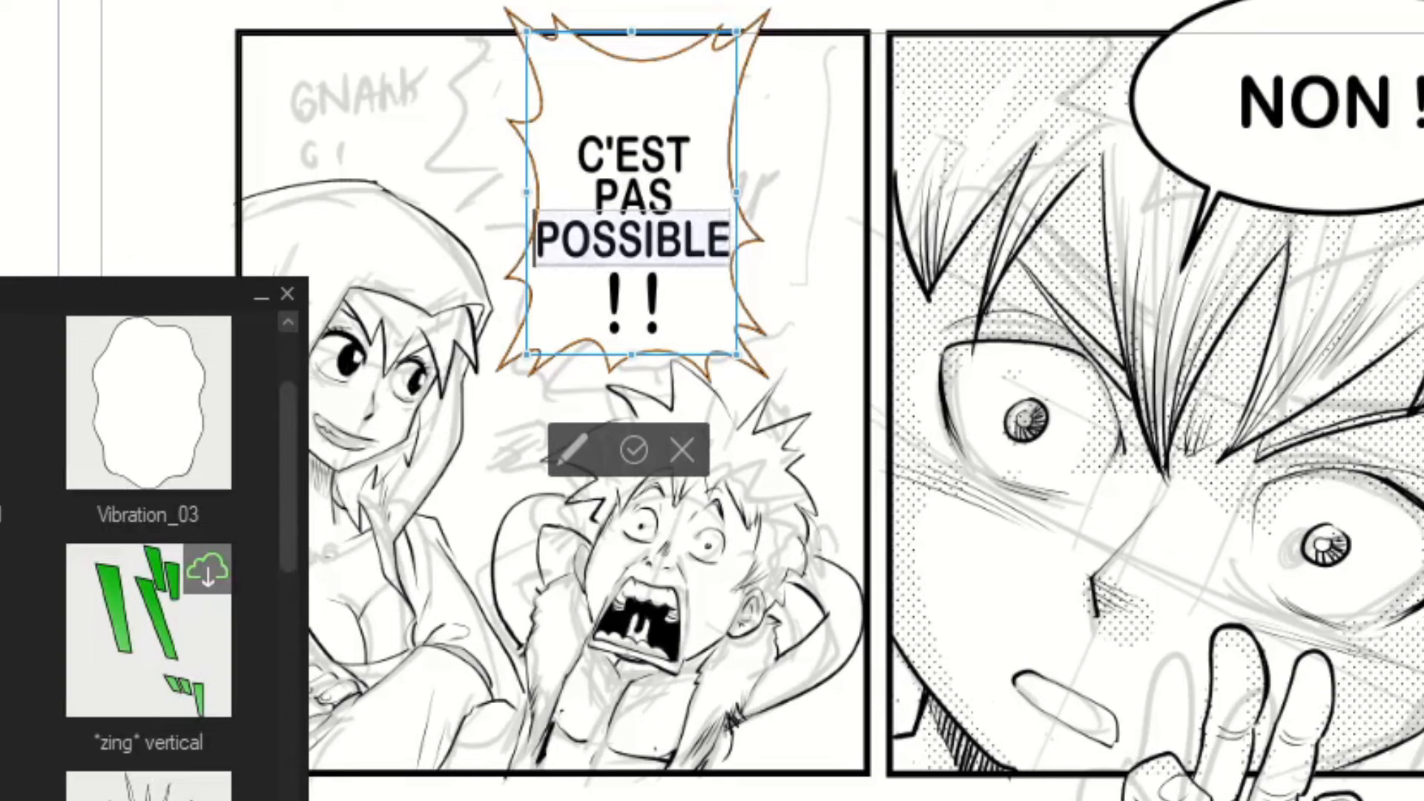
{"action": "left_click", "coordinate": [288, 296]}
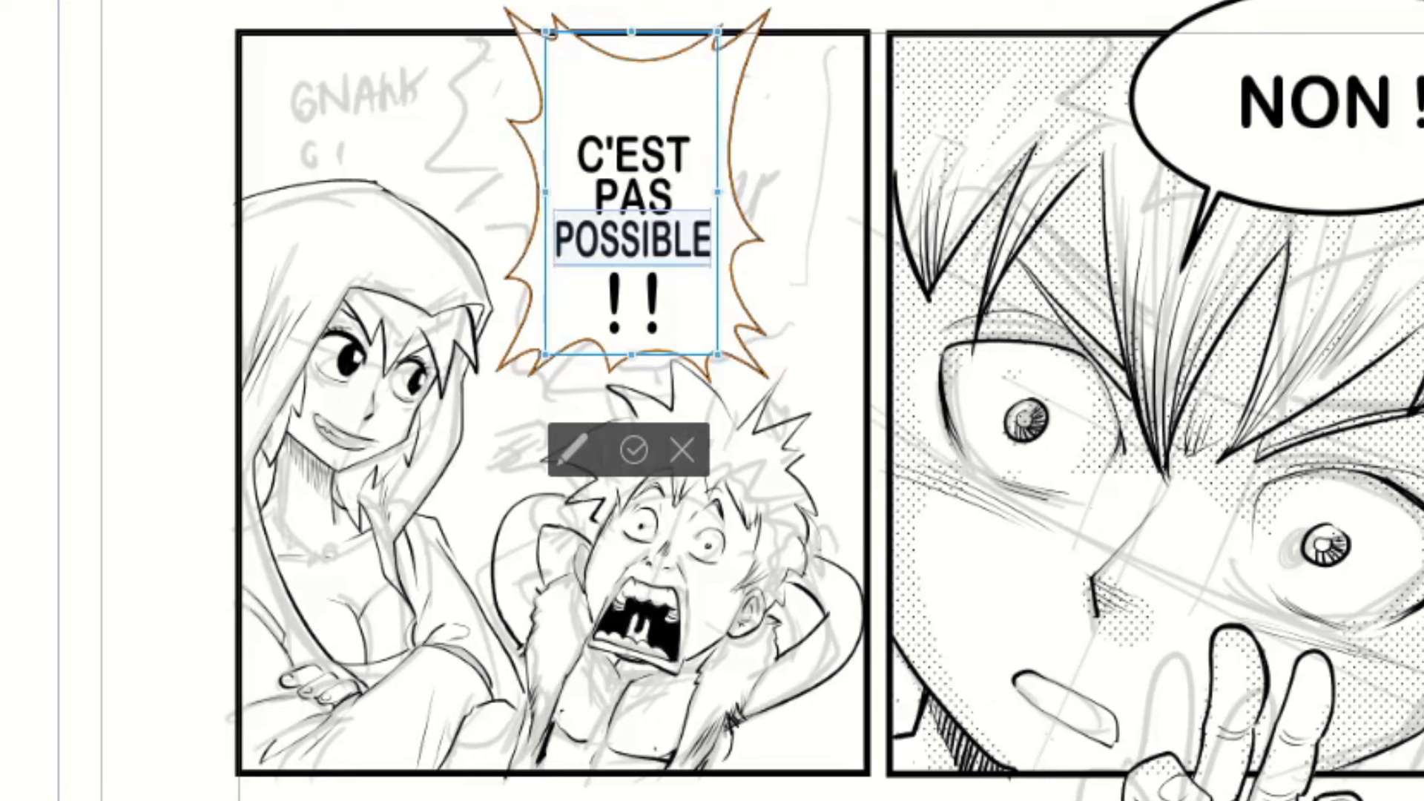
{"action": "left_click", "coordinate": [634, 449]}
{"action": "left_click_drag", "start_coordinate": [806, 423], "coordinate": [893, 405]}
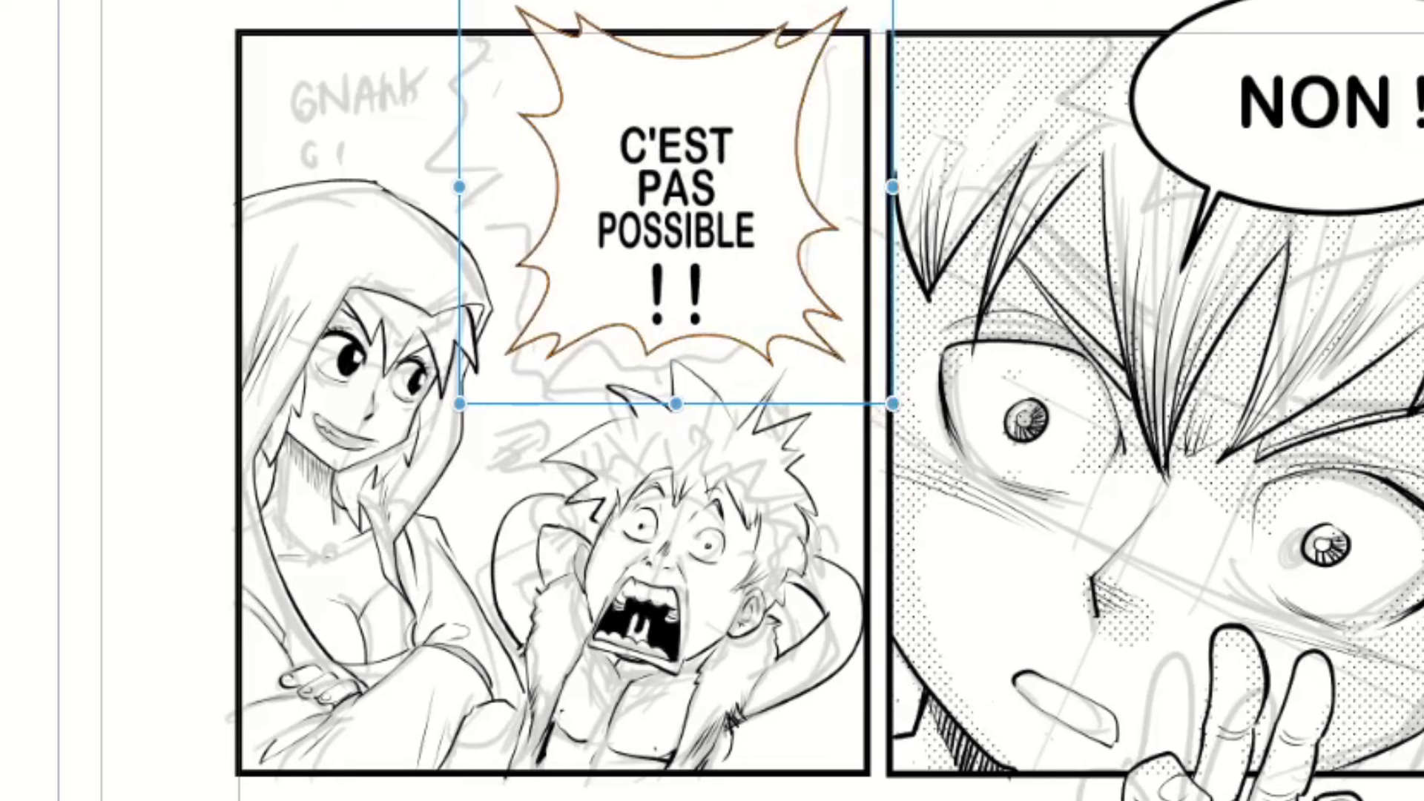